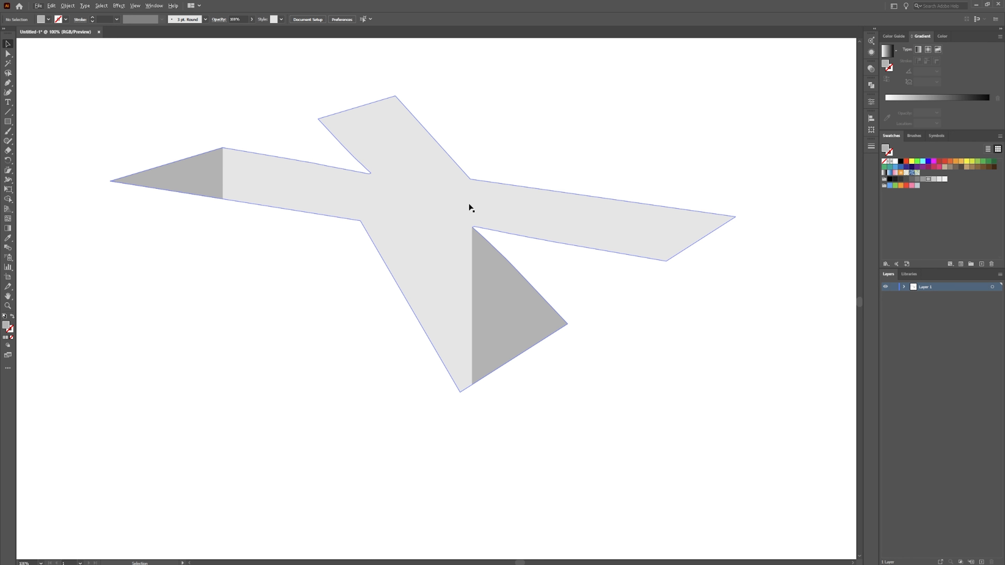
Draw a side-face polygon with the Pen tool spanning the left arm from its dark end face to the X's centre.
{"action": "scroll", "coordinate": [466, 202], "scroll_direction": "up", "scroll_amount": 3}
{"action": "scroll", "coordinate": [471, 198], "scroll_direction": "down", "scroll_amount": 4}
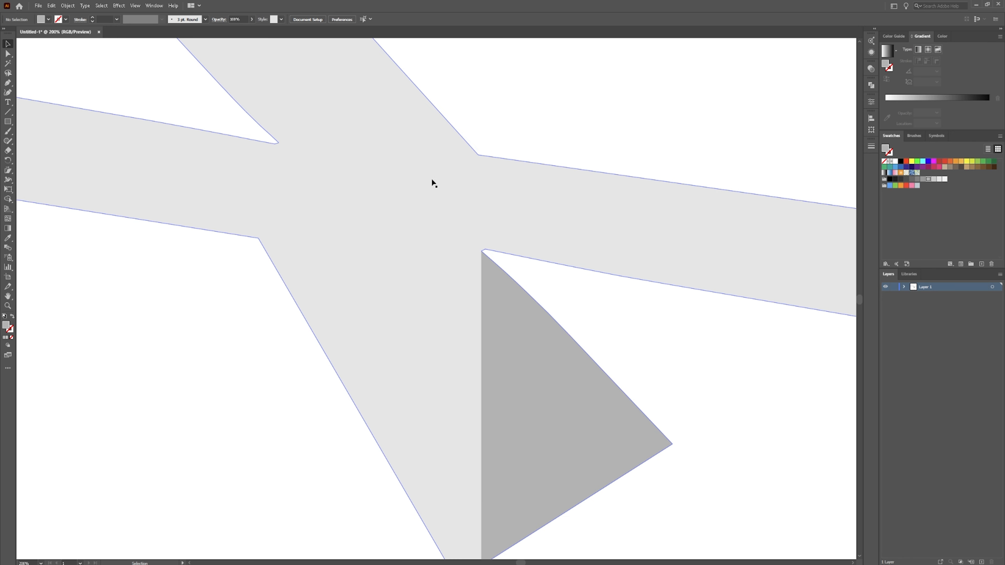
{"action": "left_click_drag", "start_coordinate": [418, 170], "coordinate": [427, 204]}
{"action": "scroll", "coordinate": [427, 203], "scroll_direction": "up", "scroll_amount": 1}
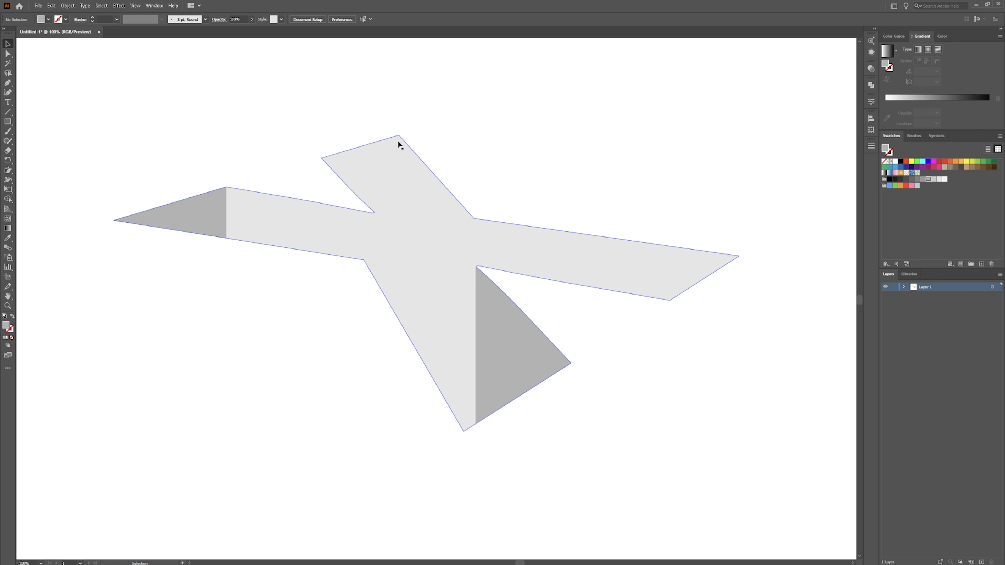
{"action": "key", "text": "a"}
{"action": "scroll", "coordinate": [478, 228], "scroll_direction": "up", "scroll_amount": 3}
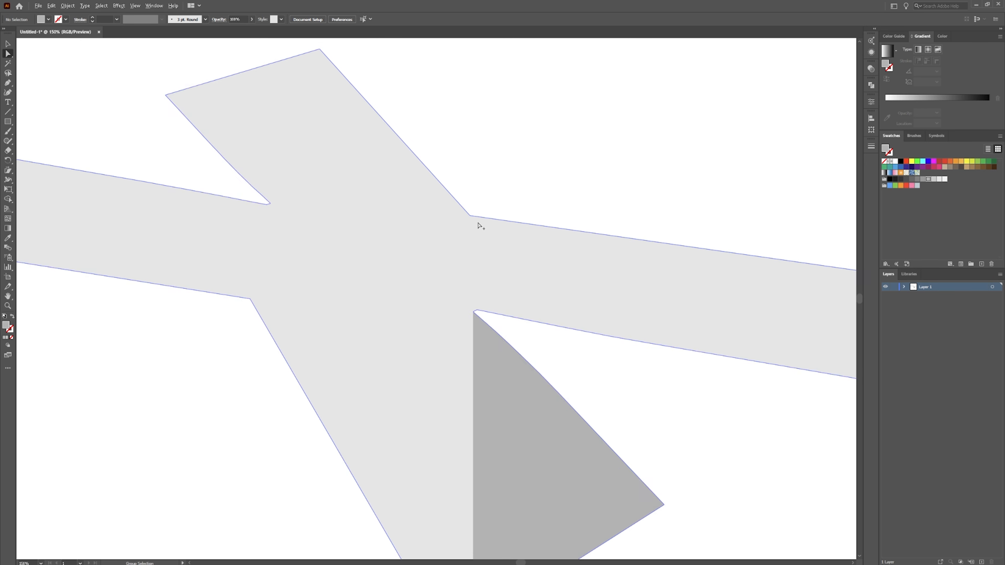
{"action": "scroll", "coordinate": [423, 215], "scroll_direction": "down", "scroll_amount": 1}
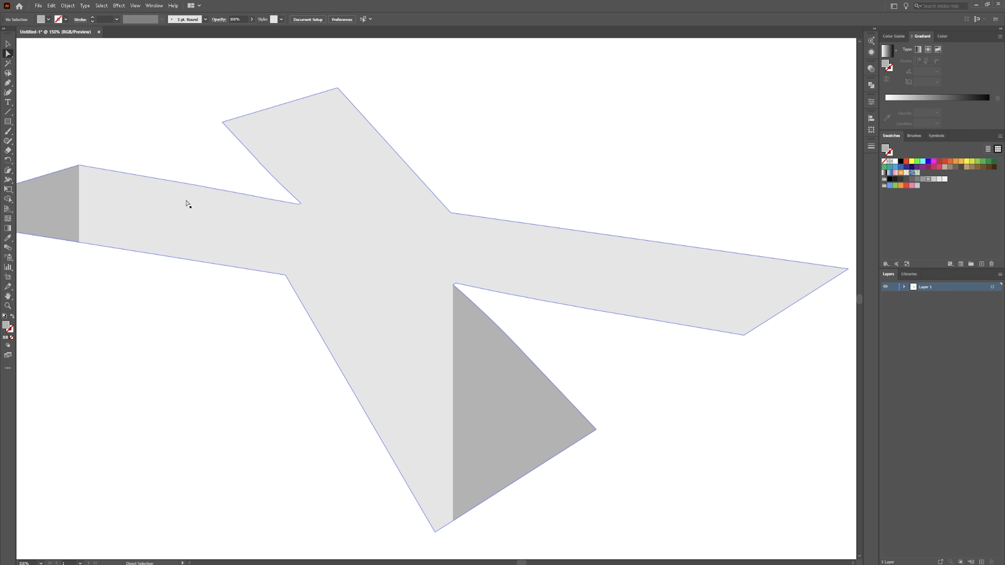
{"action": "scroll", "coordinate": [188, 204], "scroll_direction": "up", "scroll_amount": 2}
{"action": "scroll", "coordinate": [303, 236], "scroll_direction": "left", "scroll_amount": 2}
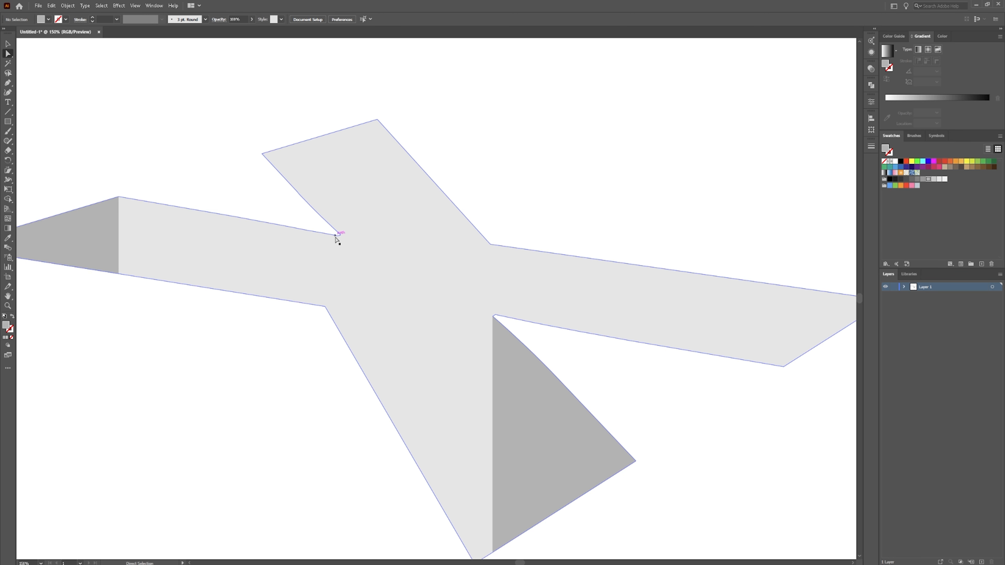
{"action": "key", "text": "p"}
{"action": "left_click", "coordinate": [339, 236]}
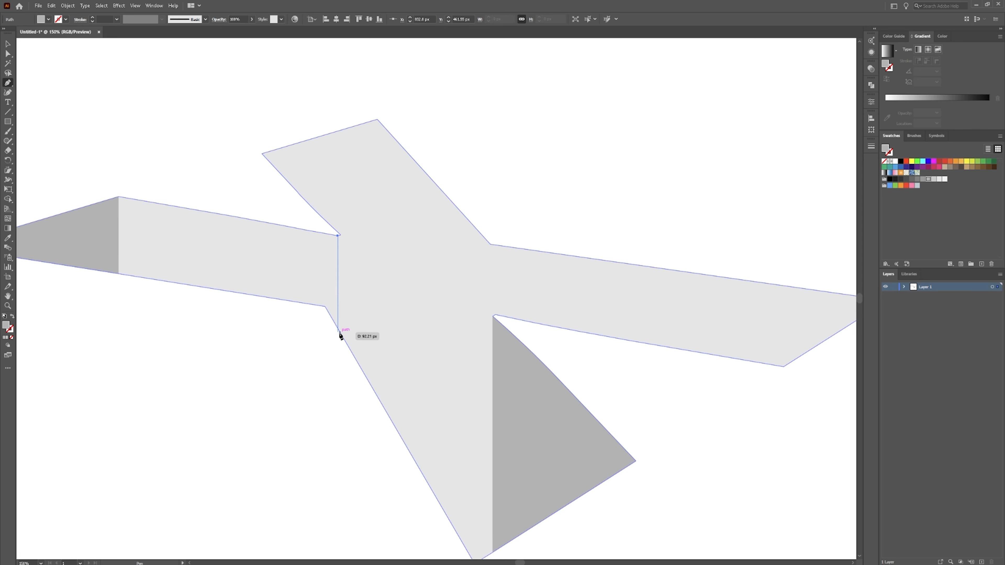
{"action": "left_click", "coordinate": [332, 374]}
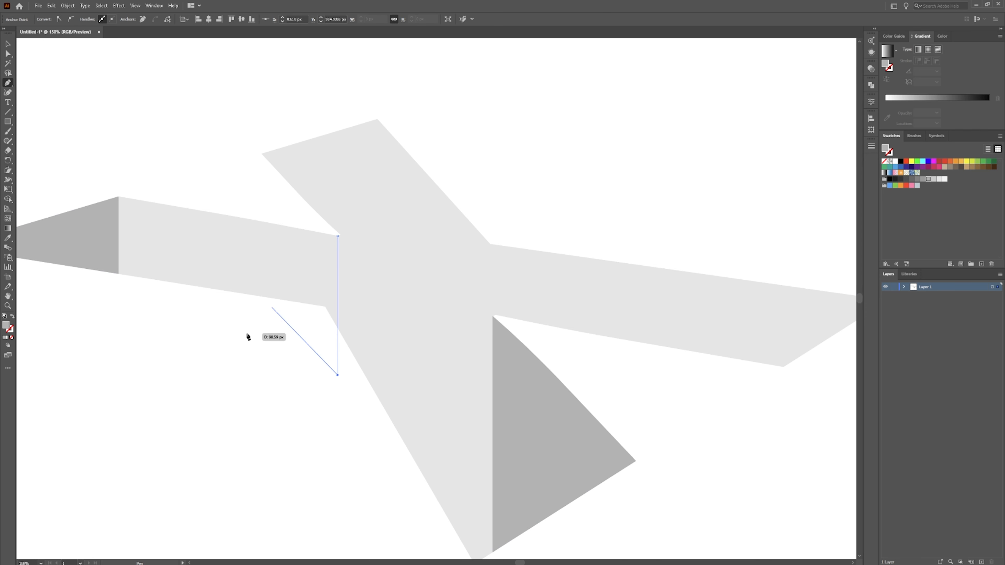
{"action": "left_click", "coordinate": [119, 274]}
{"action": "left_click", "coordinate": [119, 170]}
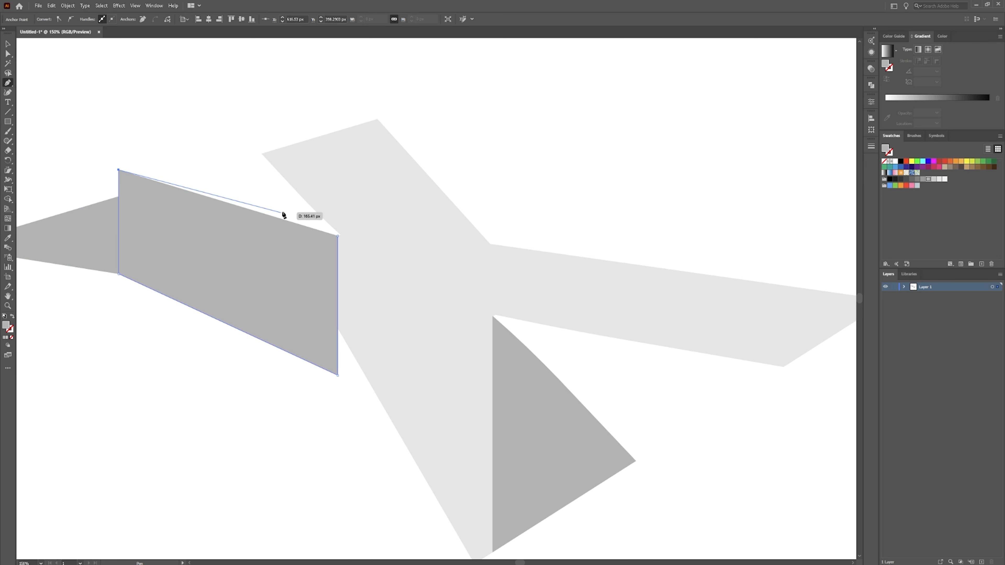
{"action": "left_click", "coordinate": [289, 208]}
{"action": "left_click", "coordinate": [338, 236]}
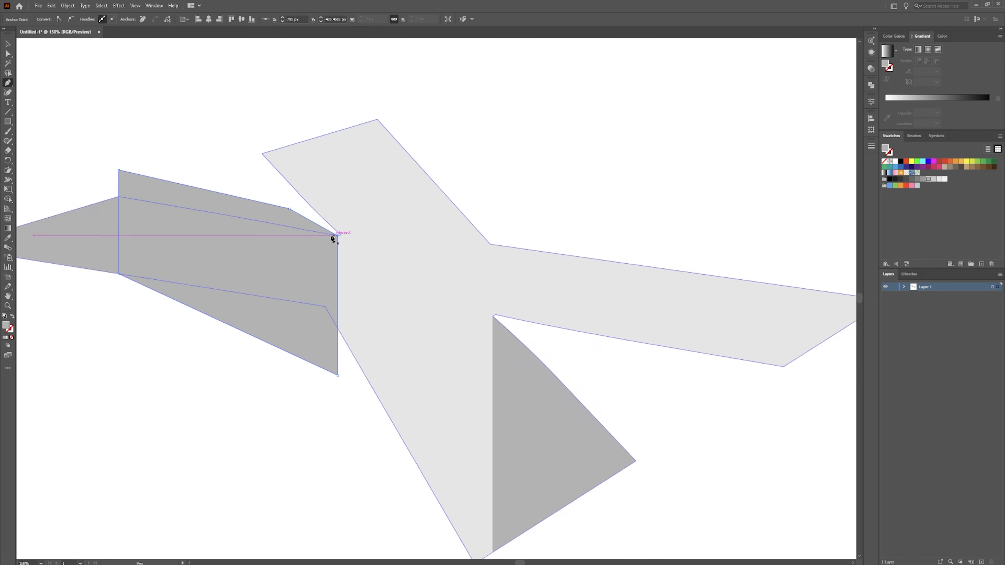
Trim the new polygon to the left arm with Shape Builder, removing the pieces above and below the arm.
{"action": "key", "text": "v"}
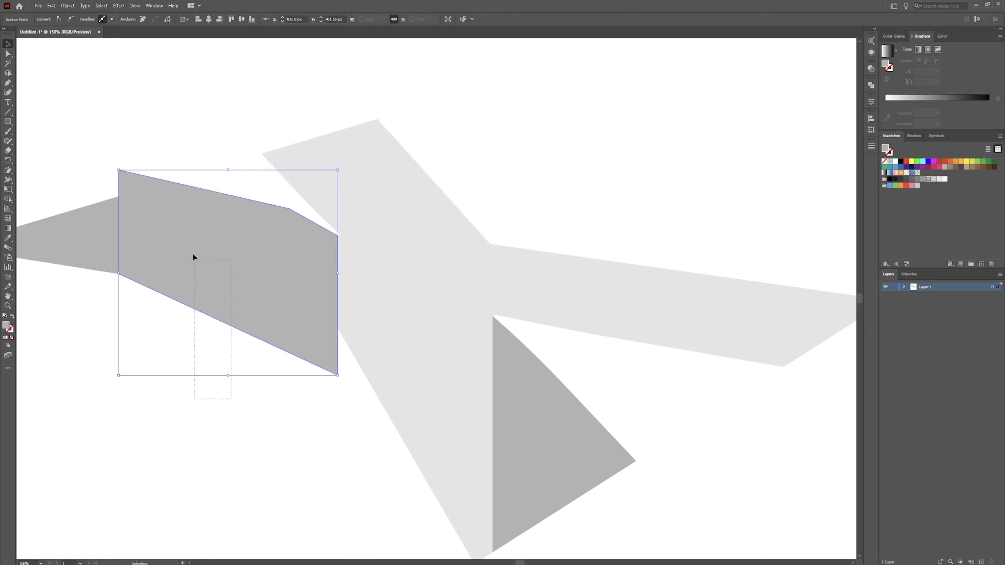
{"action": "left_click_drag", "start_coordinate": [193, 258], "coordinate": [191, 246]}
{"action": "key", "text": "ctrl+a"}
{"action": "key", "text": "shift+m"}
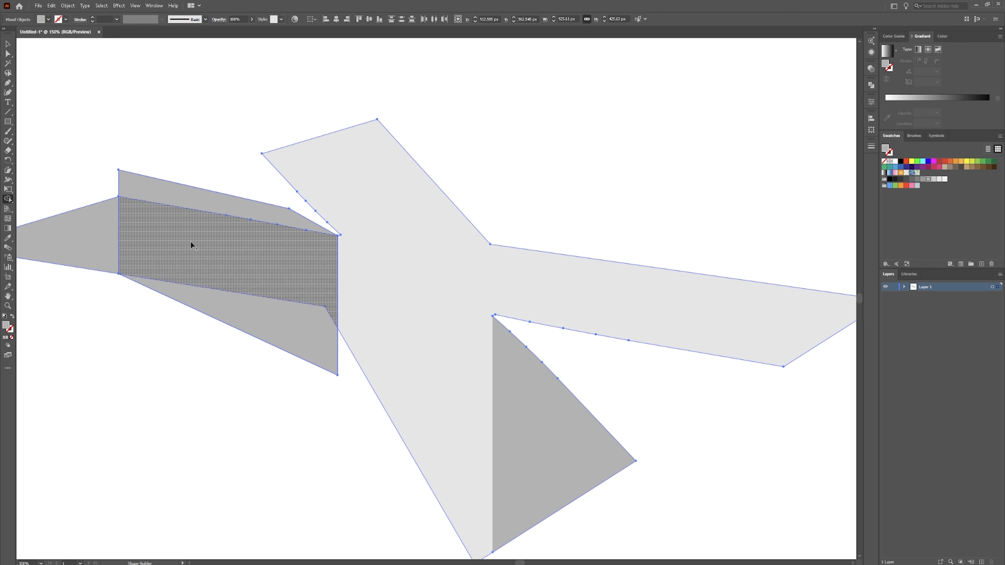
{"action": "left_click", "coordinate": [192, 205], "text": "alt"}
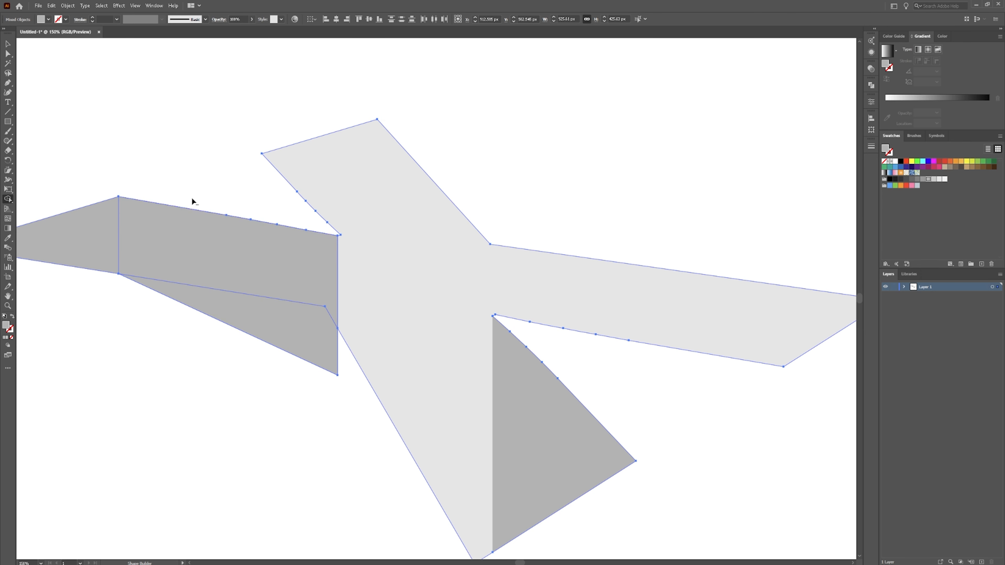
{"action": "left_click", "coordinate": [277, 328], "text": "alt"}
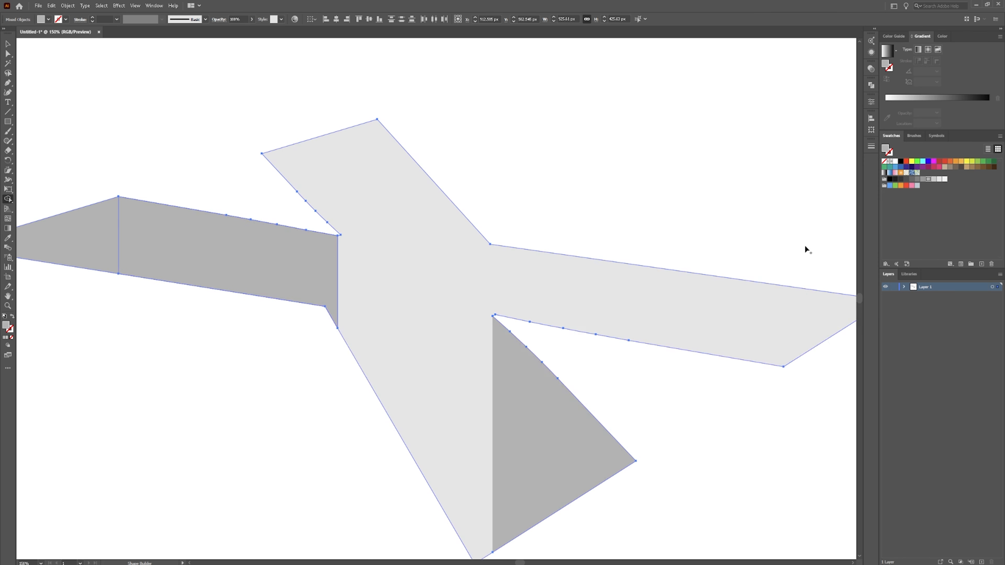
Fill the trimmed left-arm face with a lighter gray swatch.
{"action": "left_click", "coordinate": [923, 179]}
{"action": "key", "text": "v"}
{"action": "left_click", "coordinate": [205, 376]}
{"action": "left_click", "coordinate": [239, 266]}
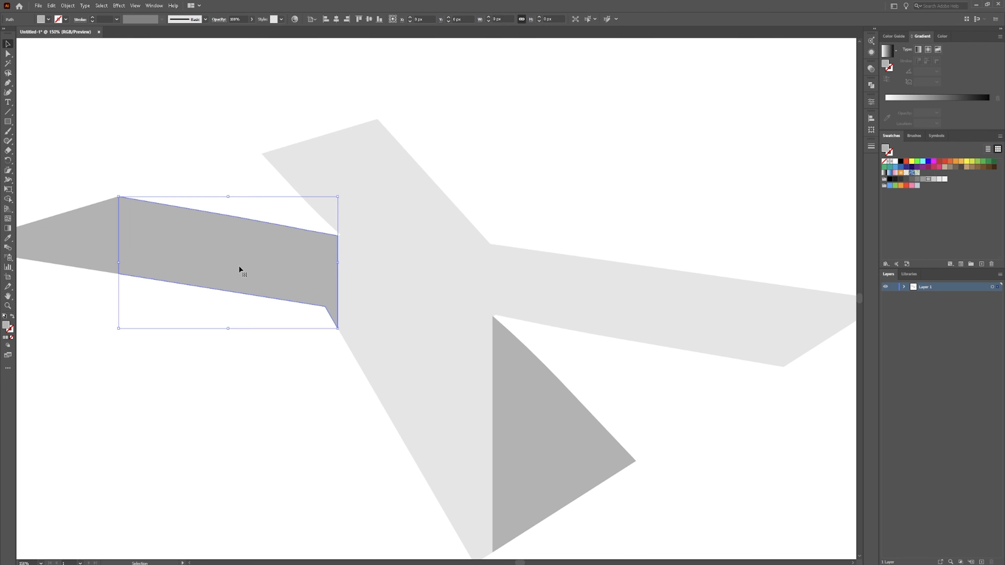
{"action": "left_click", "coordinate": [932, 180]}
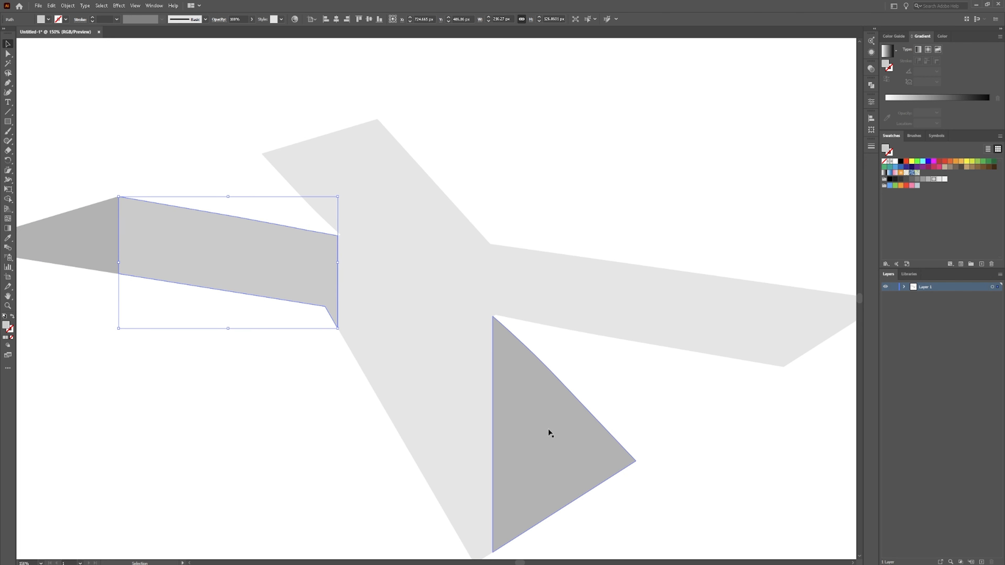
{"action": "left_click", "coordinate": [238, 397]}
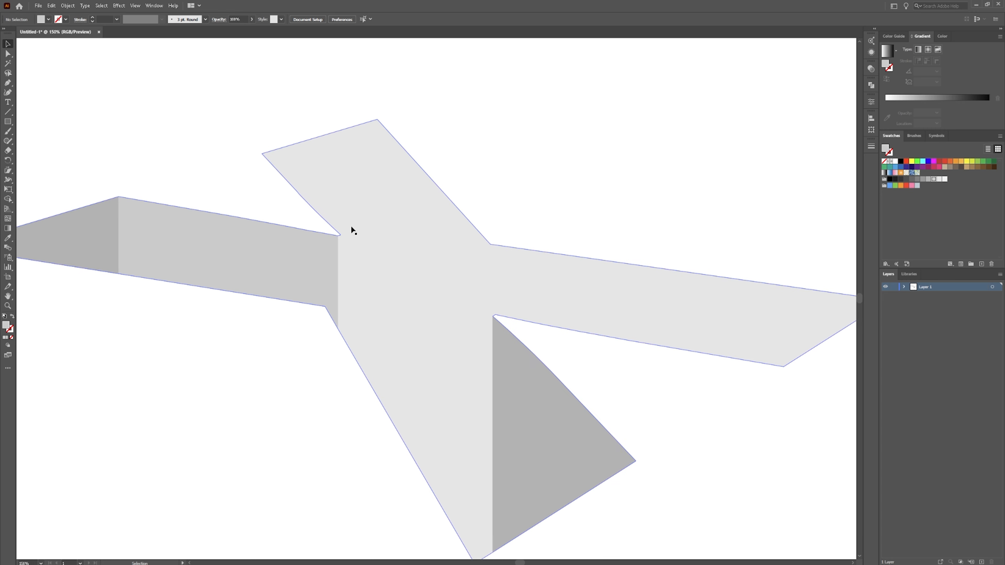
Draw a thin vertical sliver with the Pen tool where the left arm meets the X's centre.
{"action": "key", "text": "p"}
{"action": "left_click", "coordinate": [341, 236]}
{"action": "left_click_drag", "start_coordinate": [340, 354], "coordinate": [338, 337]}
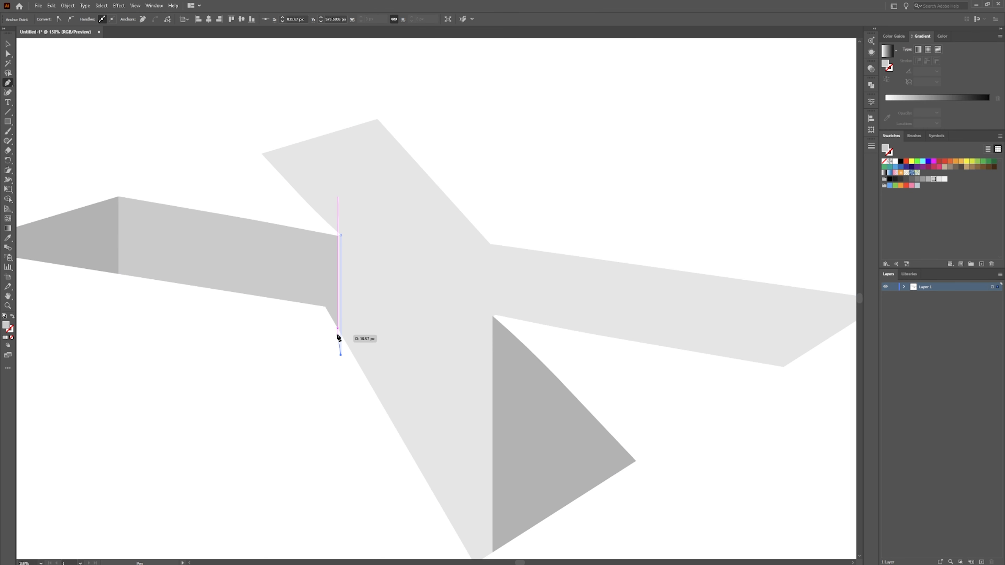
{"action": "left_click", "coordinate": [337, 345]}
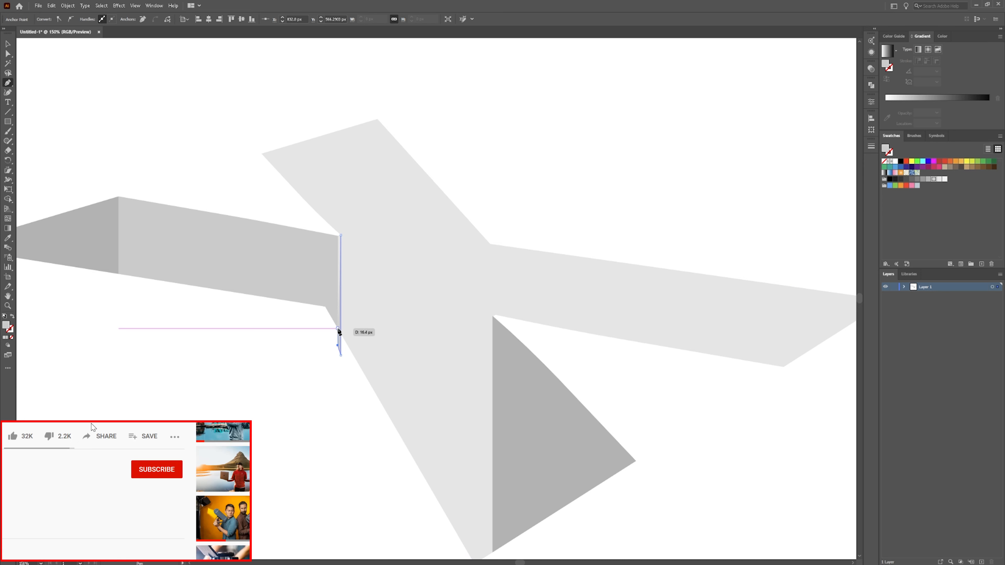
{"action": "scroll", "coordinate": [339, 331], "scroll_direction": "up", "scroll_amount": 5}
{"action": "left_click", "coordinate": [334, 339]}
{"action": "scroll", "coordinate": [337, 320], "scroll_direction": "up", "scroll_amount": 6}
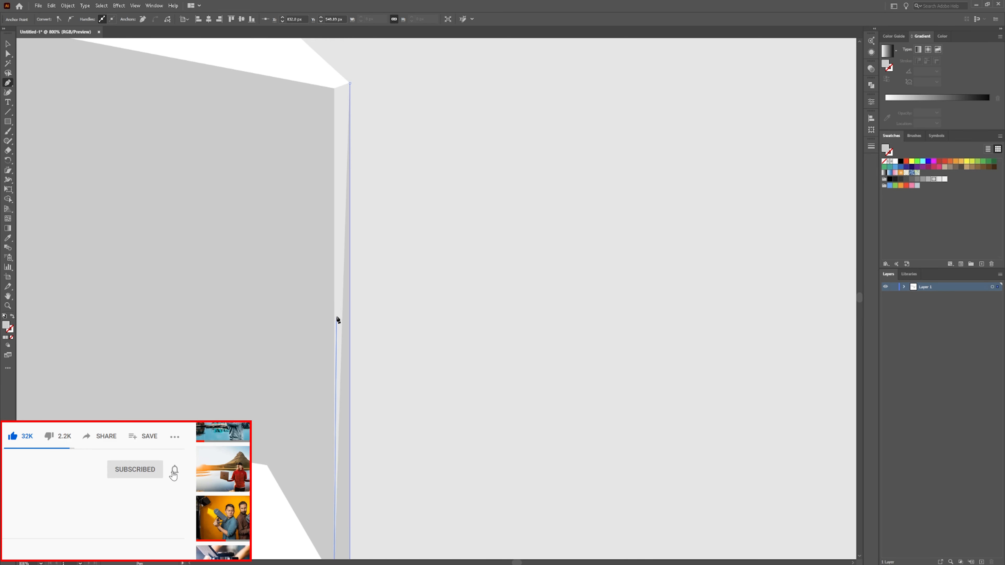
{"action": "scroll", "coordinate": [334, 258], "scroll_direction": "up", "scroll_amount": 4}
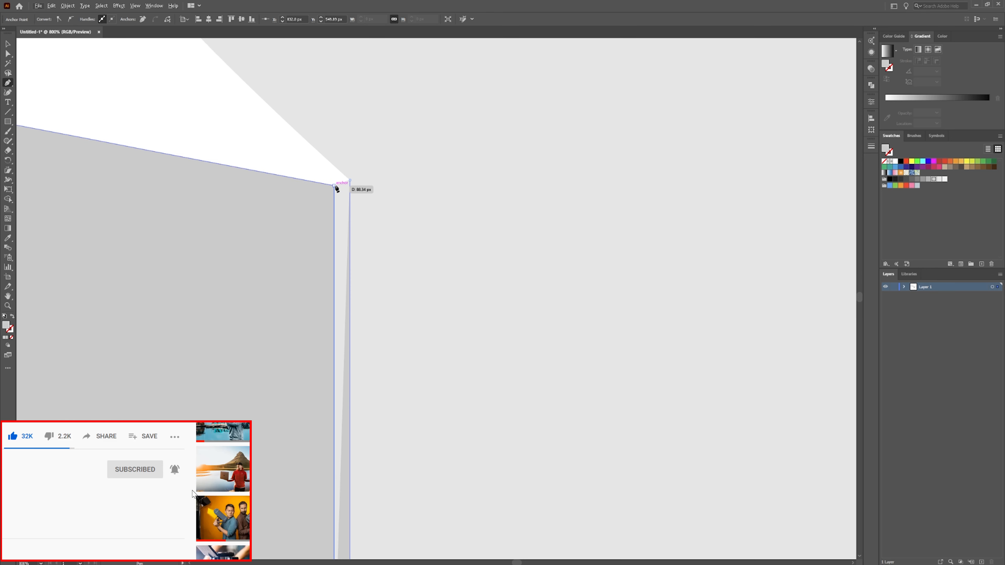
{"action": "left_click", "coordinate": [349, 180]}
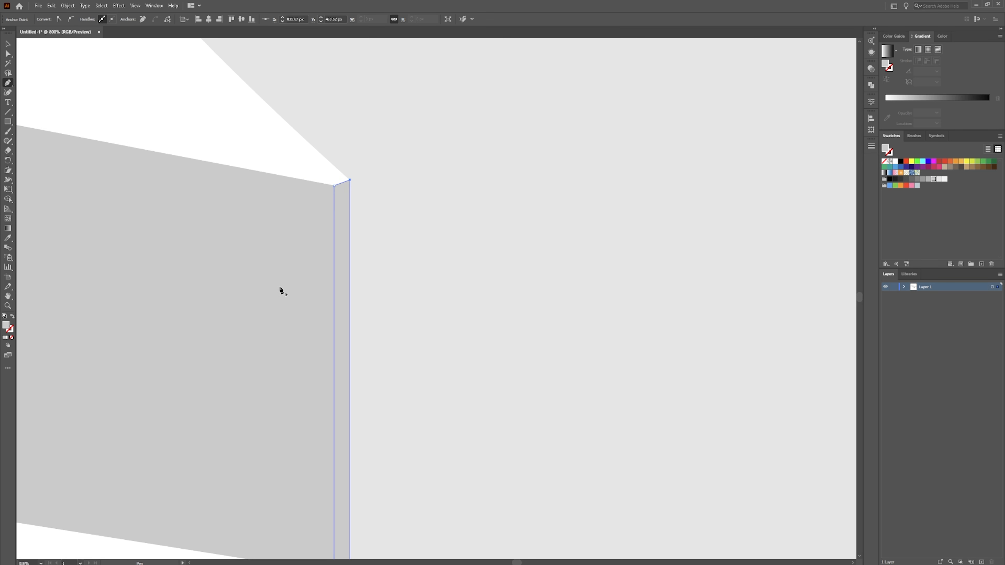
Apply a gray fill to the sliver with the Eyedropper tool and deselect.
{"action": "scroll", "coordinate": [233, 287], "scroll_direction": "down", "scroll_amount": 4}
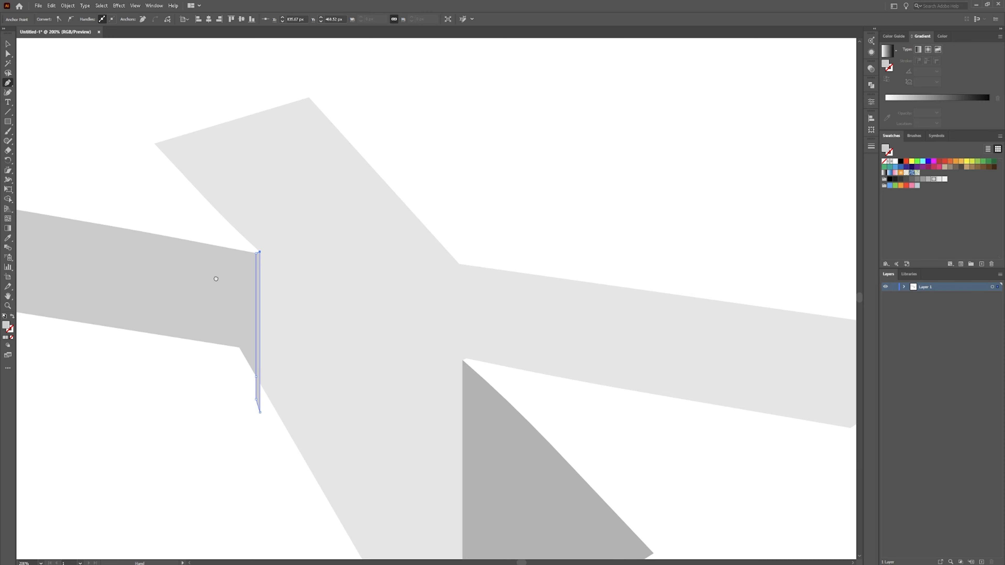
{"action": "left_click_drag", "start_coordinate": [214, 278], "coordinate": [376, 273]}
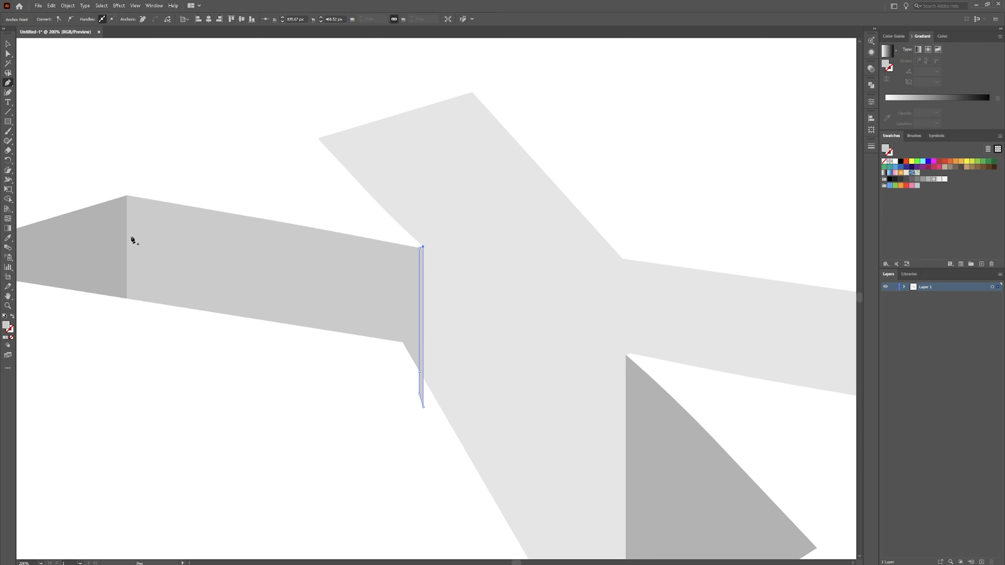
{"action": "key", "text": "i"}
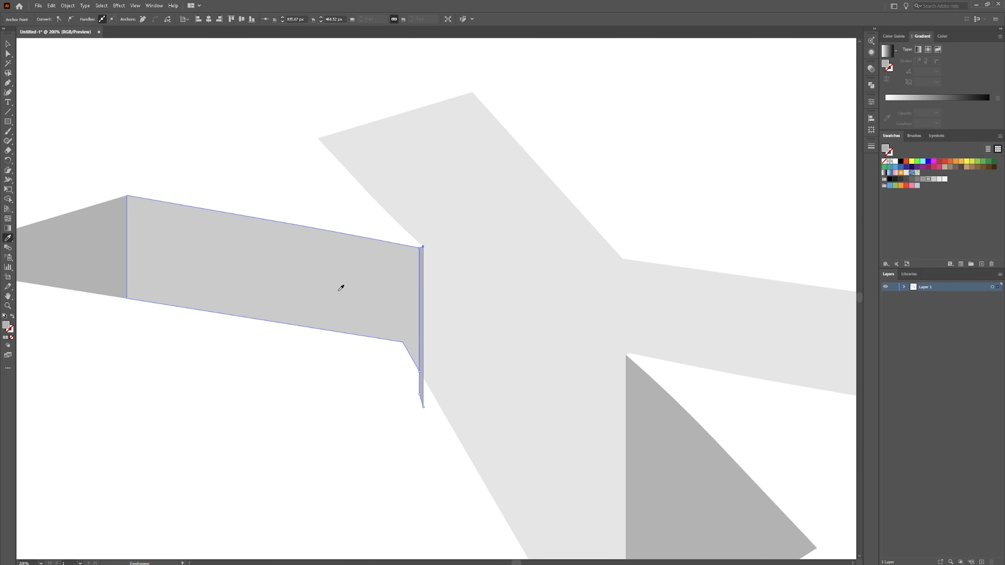
{"action": "key", "text": "v"}
{"action": "left_click", "coordinate": [396, 359]}
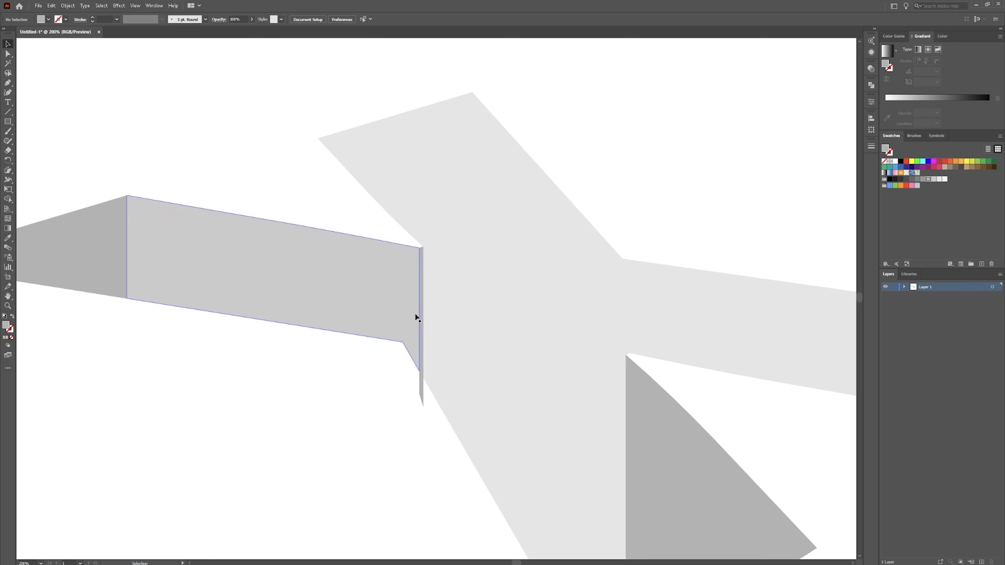
Remove the sliver's tip below the arm using Shape Builder on all shapes.
{"action": "left_click_drag", "start_coordinate": [432, 380], "coordinate": [446, 375]}
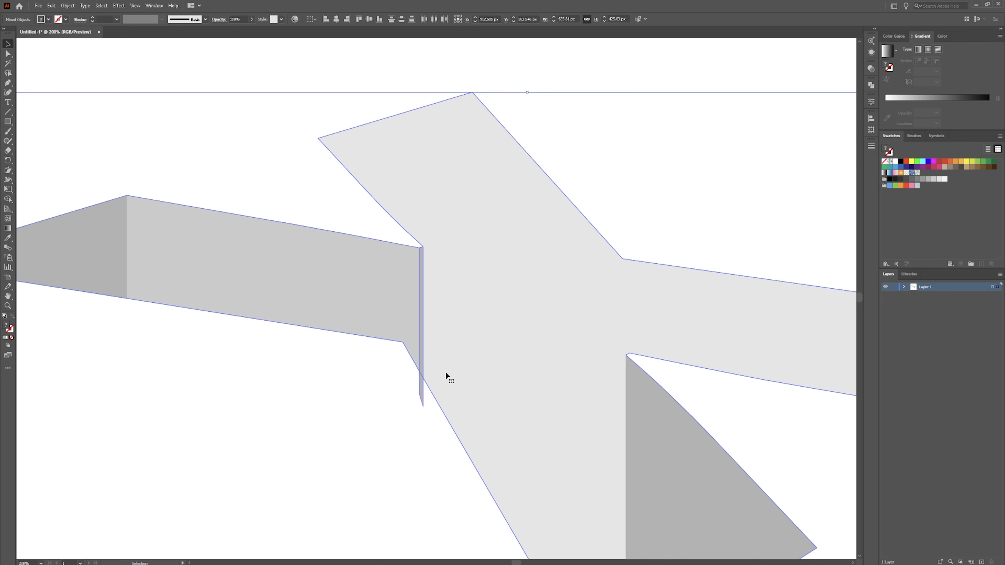
{"action": "key", "text": "shift+m"}
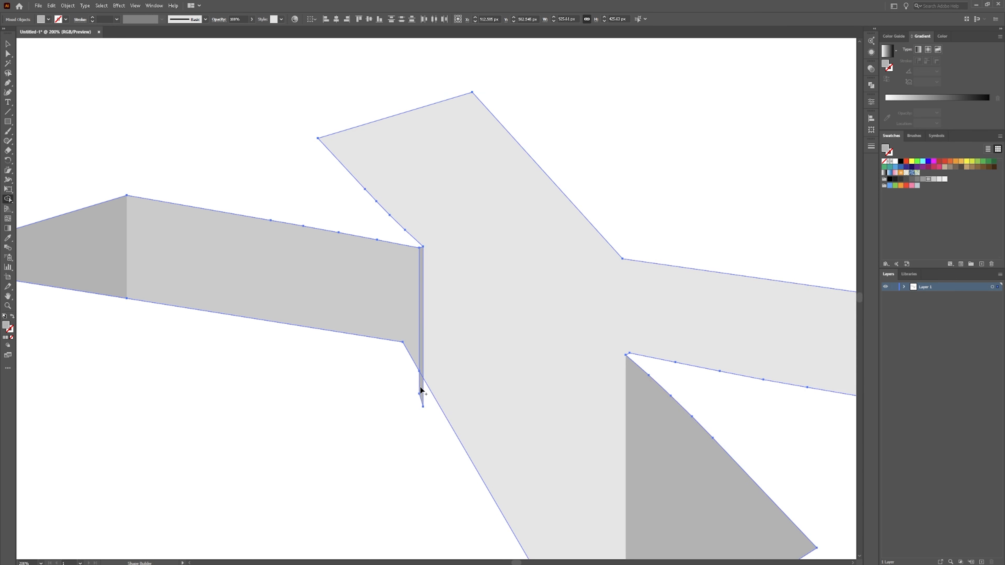
{"action": "left_click", "coordinate": [423, 388], "text": "alt"}
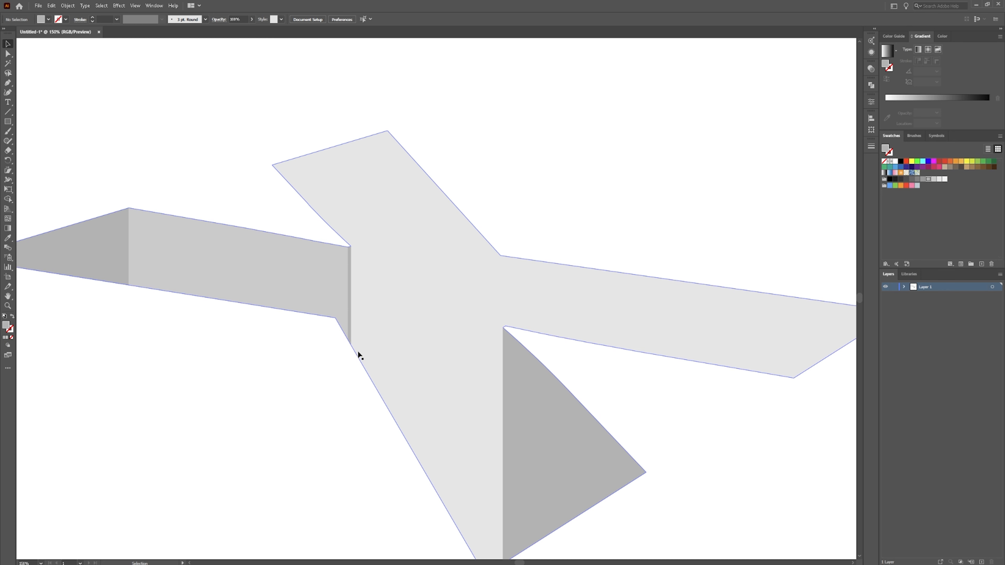
Draw a side-face polygon with the Pen tool along the upper-left arm's inner edge, extending past the X's outline.
{"action": "key", "text": "p"}
{"action": "left_click", "coordinate": [387, 131]}
{"action": "left_click", "coordinate": [388, 450]}
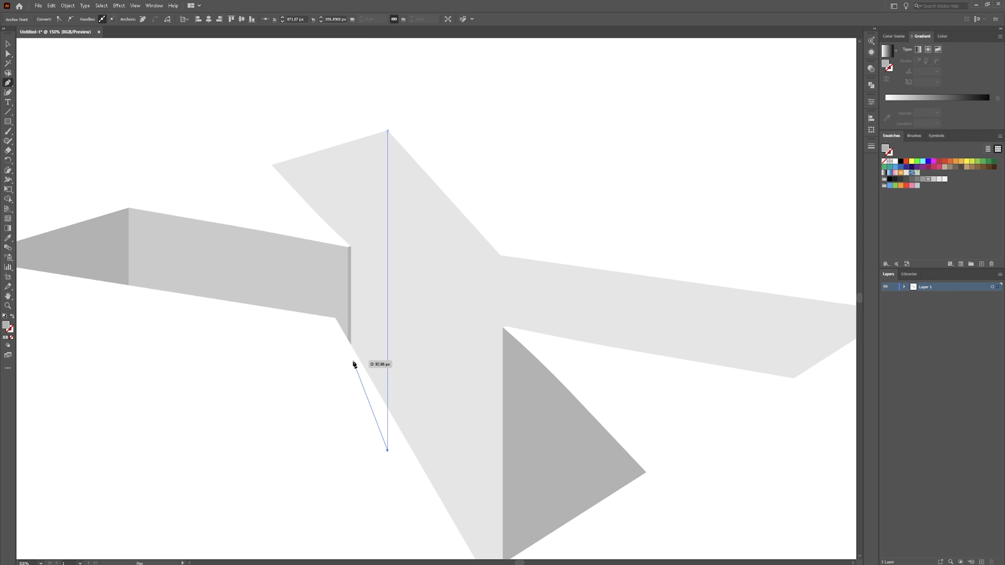
{"action": "left_click", "coordinate": [349, 374]}
{"action": "left_click", "coordinate": [351, 344]}
{"action": "left_click", "coordinate": [350, 246]}
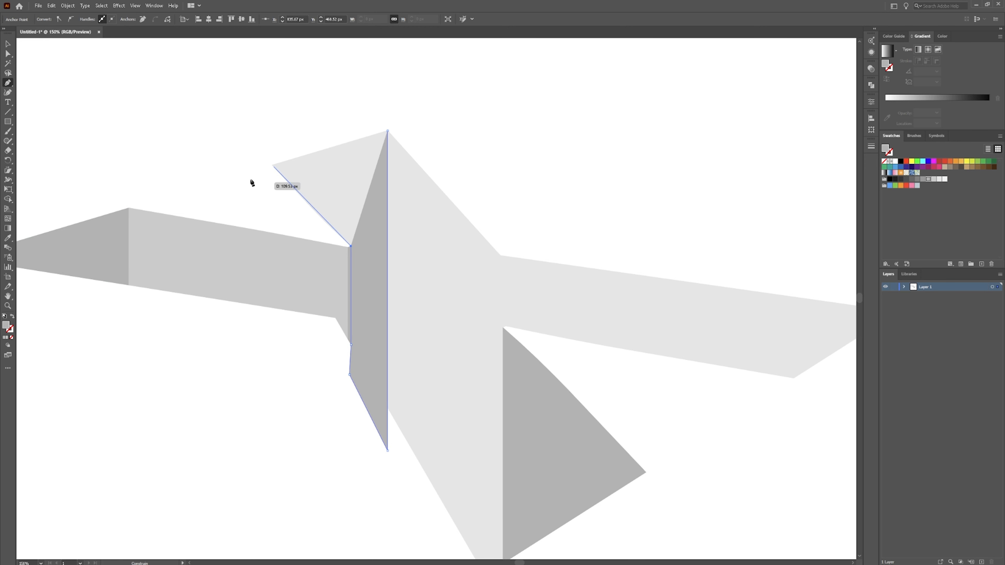
{"action": "left_click", "coordinate": [267, 181]}
{"action": "left_click", "coordinate": [255, 118]}
{"action": "left_click_drag", "start_coordinate": [326, 86], "coordinate": [338, 85]}
{"action": "left_click", "coordinate": [384, 93]}
{"action": "left_click", "coordinate": [387, 130]}
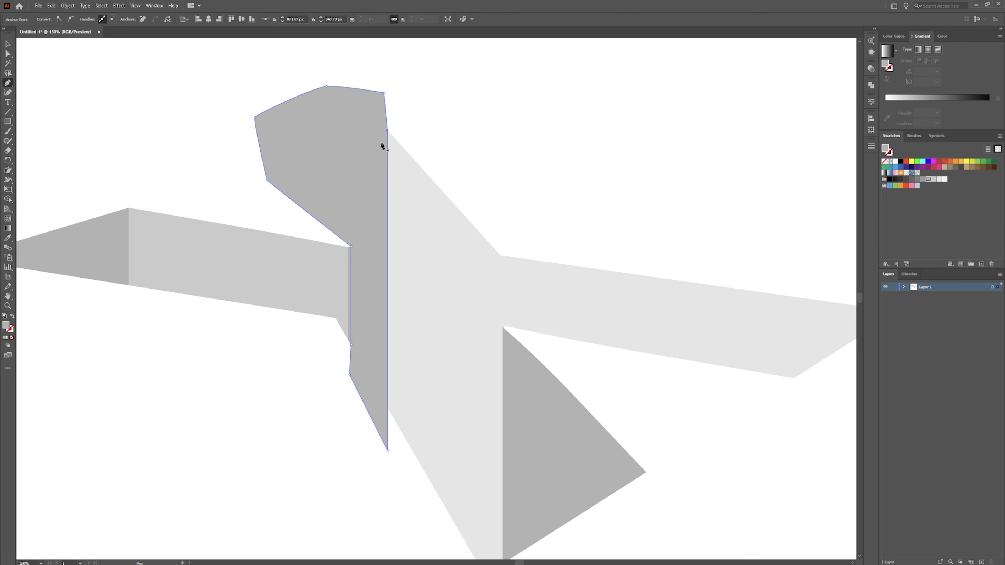
Trim the new polygon with Shape Builder, removing the parts that extend beyond the upper-left arm.
{"action": "key", "text": "v"}
{"action": "key", "text": "ctrl+a"}
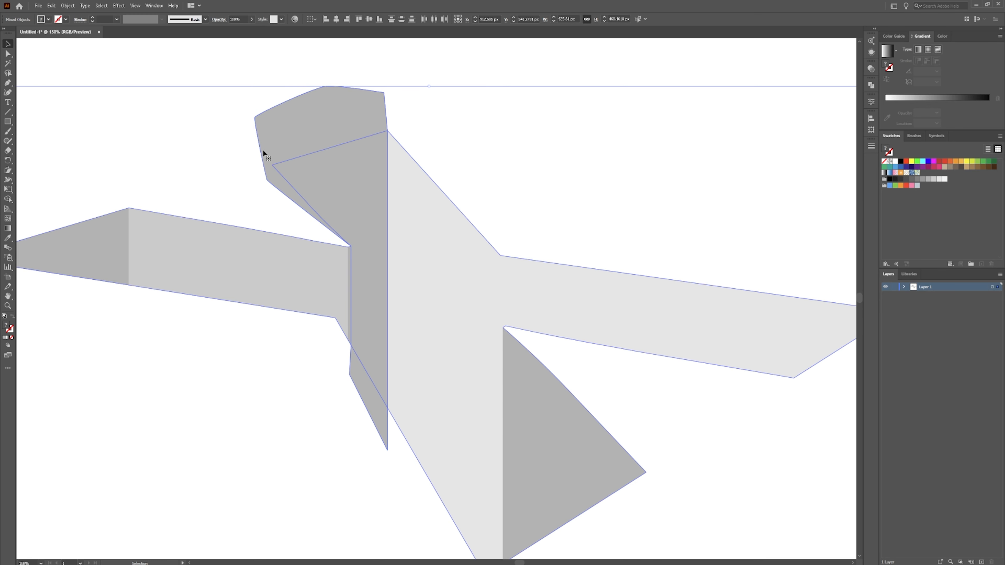
{"action": "key", "text": "shift+m"}
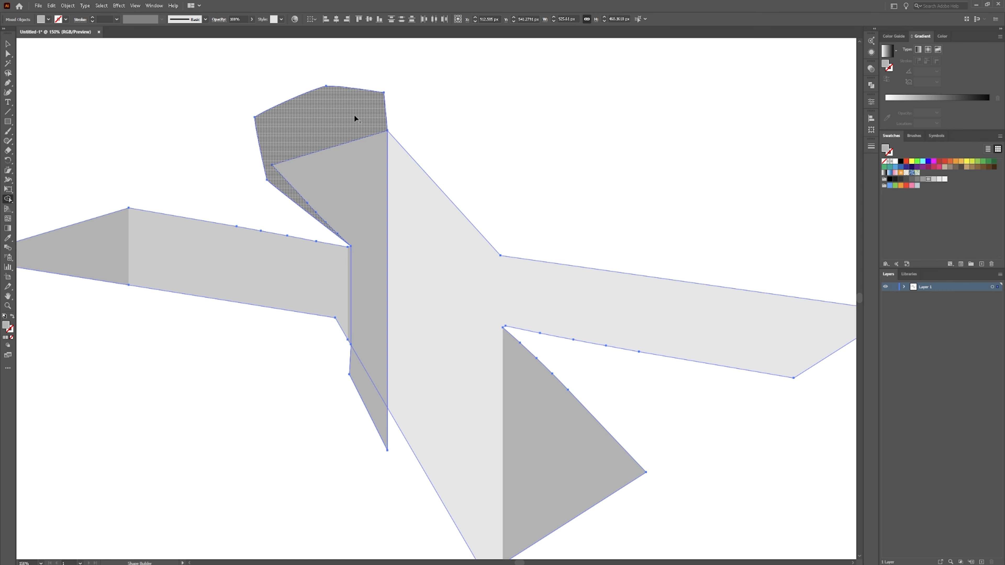
{"action": "left_click", "coordinate": [344, 125], "text": "alt"}
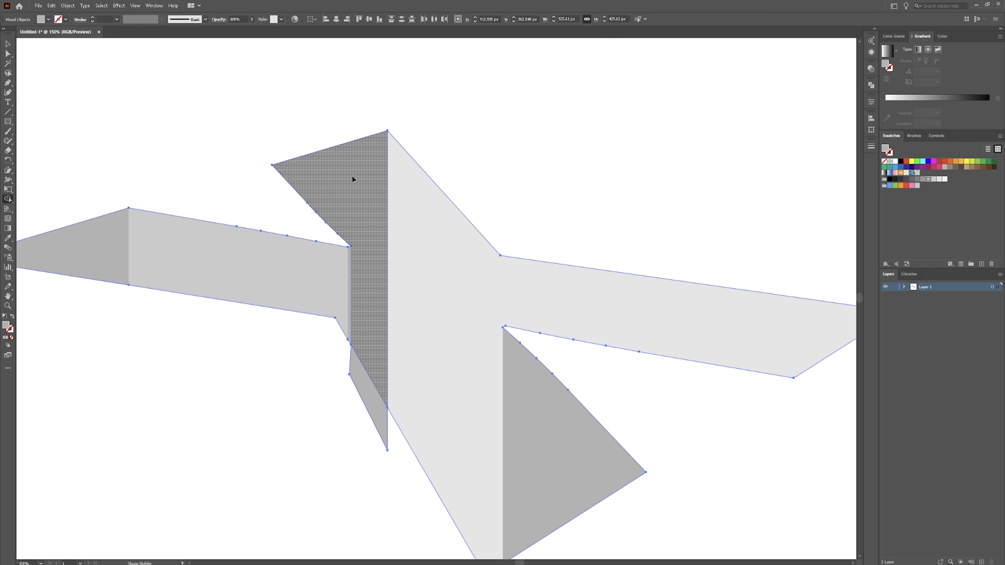
{"action": "left_click", "coordinate": [371, 361]}
{"action": "left_click", "coordinate": [370, 399], "text": "alt"}
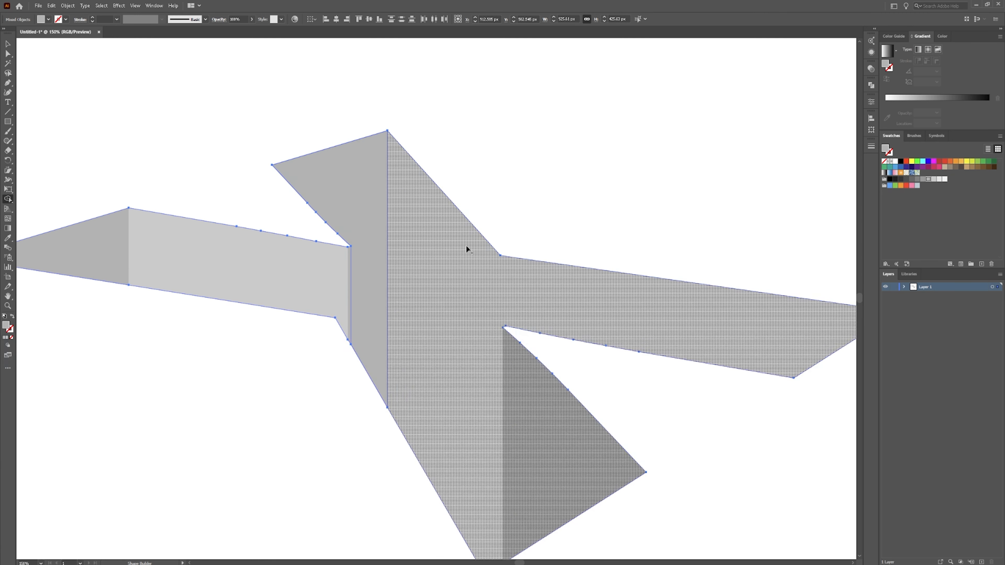
Fill the selected X shape with a medium gray swatch and deselect it.
{"action": "key", "text": "v"}
{"action": "left_click", "coordinate": [911, 179]}
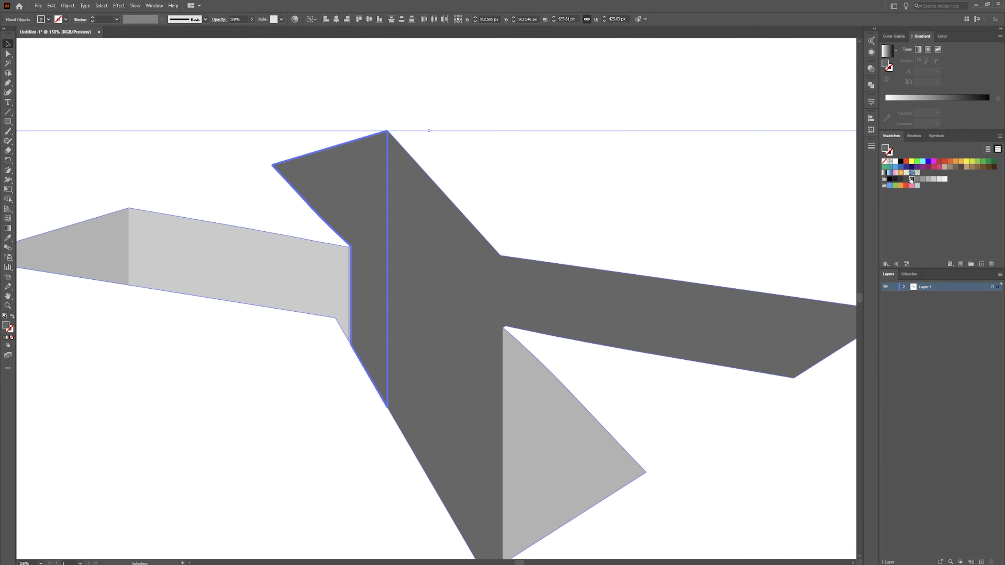
{"action": "left_click", "coordinate": [923, 180]}
{"action": "left_click", "coordinate": [917, 180]}
{"action": "left_click", "coordinate": [922, 181]}
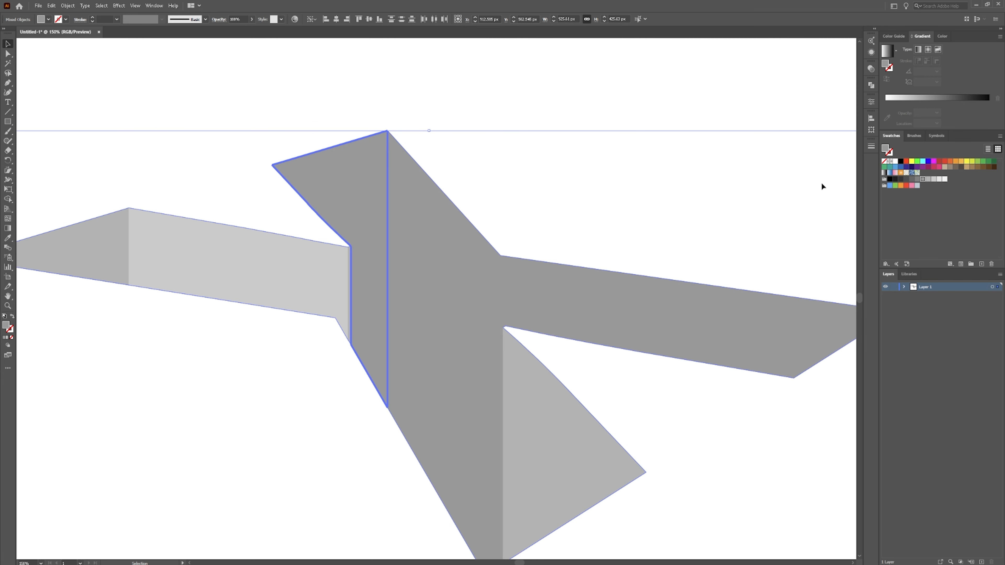
{"action": "left_click", "coordinate": [233, 369]}
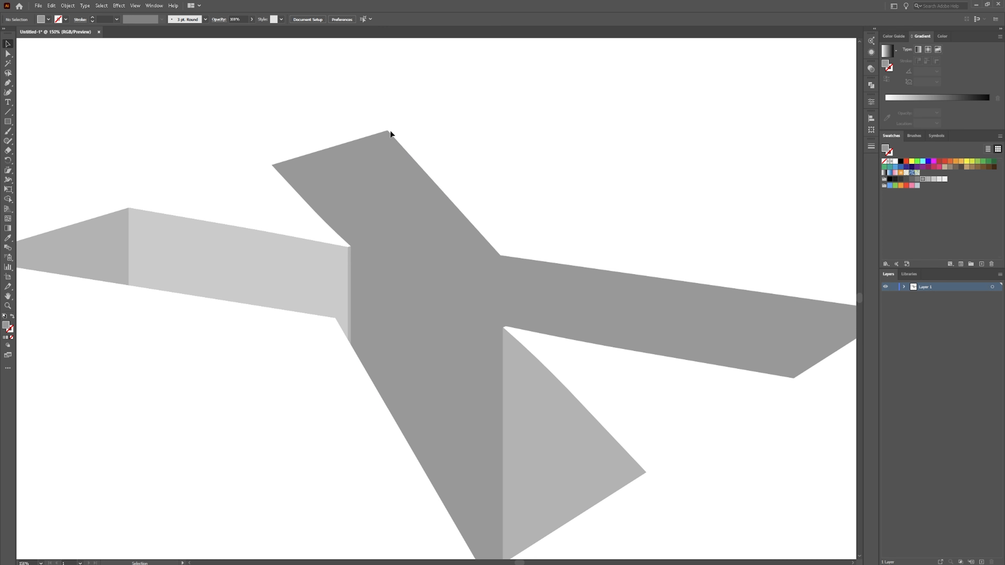
Select the X and change its fill to a very light gray swatch, then deselect.
{"action": "left_click", "coordinate": [371, 175]}
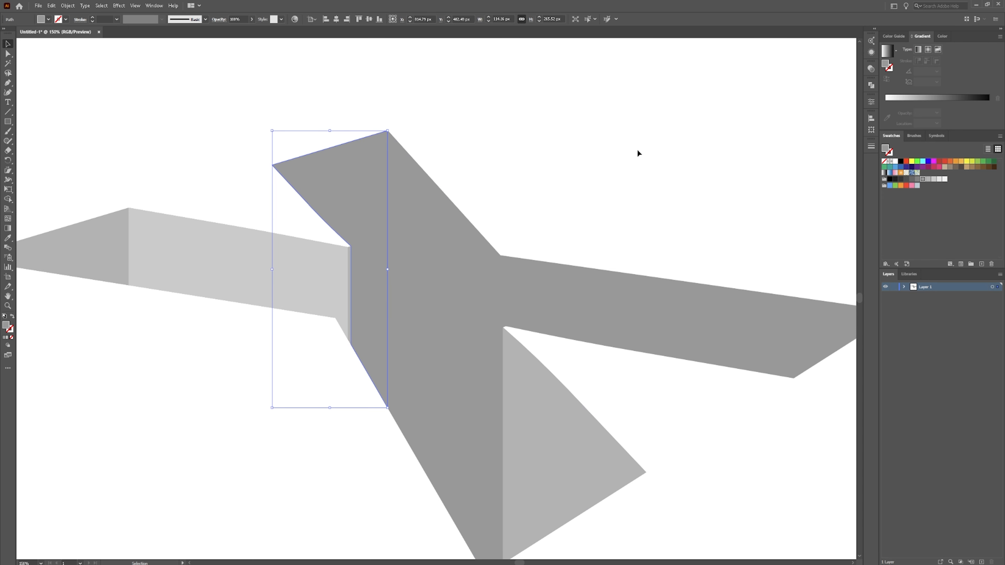
{"action": "left_click", "coordinate": [438, 264]}
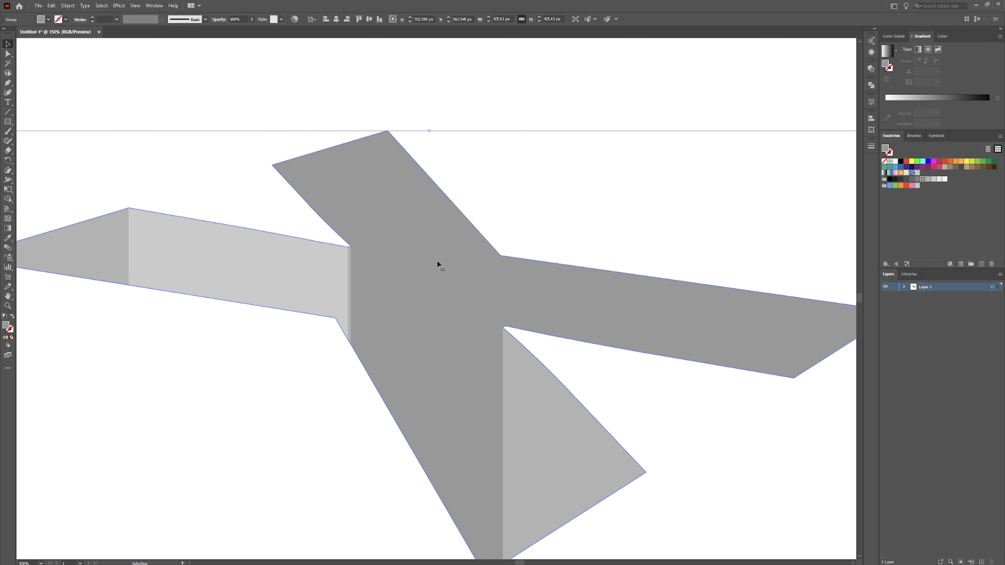
{"action": "left_click", "coordinate": [548, 216]}
{"action": "left_click", "coordinate": [481, 286]}
{"action": "left_click", "coordinate": [928, 179]}
{"action": "left_click", "coordinate": [934, 179]}
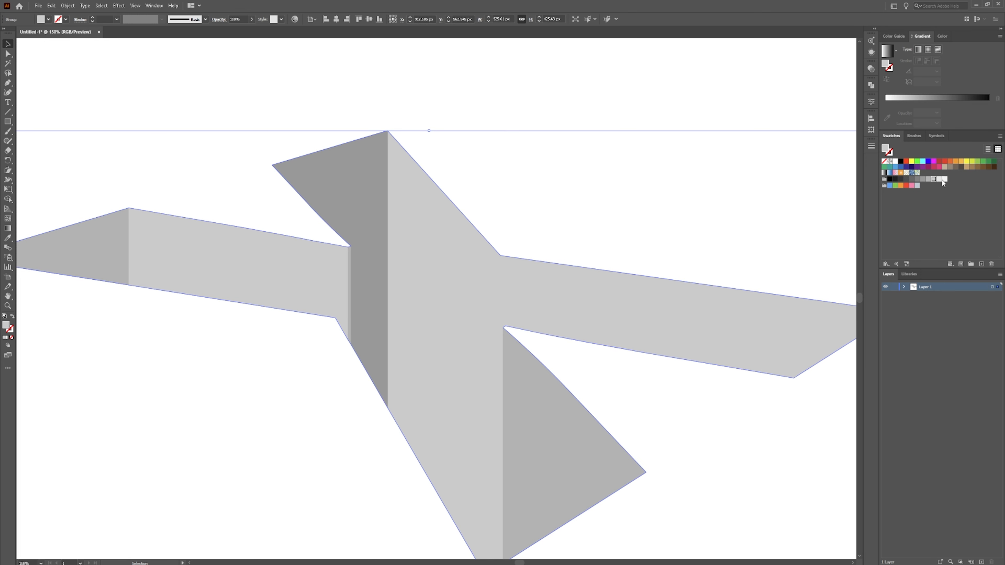
{"action": "left_click", "coordinate": [944, 179]}
{"action": "left_click", "coordinate": [439, 182]}
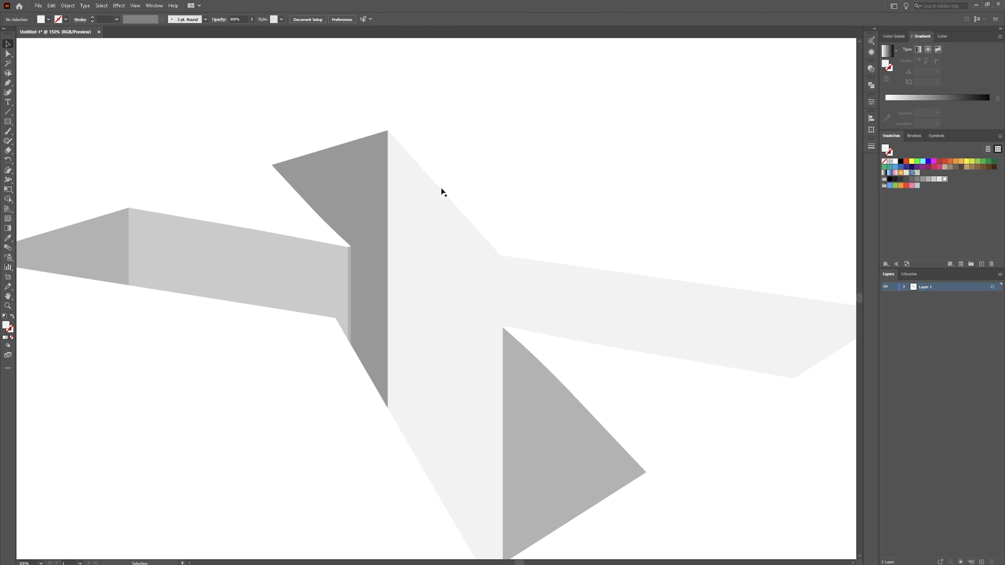
Draw a side-face polygon with the Pen tool along the diagonal arm, from its top corner down past the lower arm's tip.
{"action": "key", "text": "p"}
{"action": "left_click", "coordinate": [500, 256]}
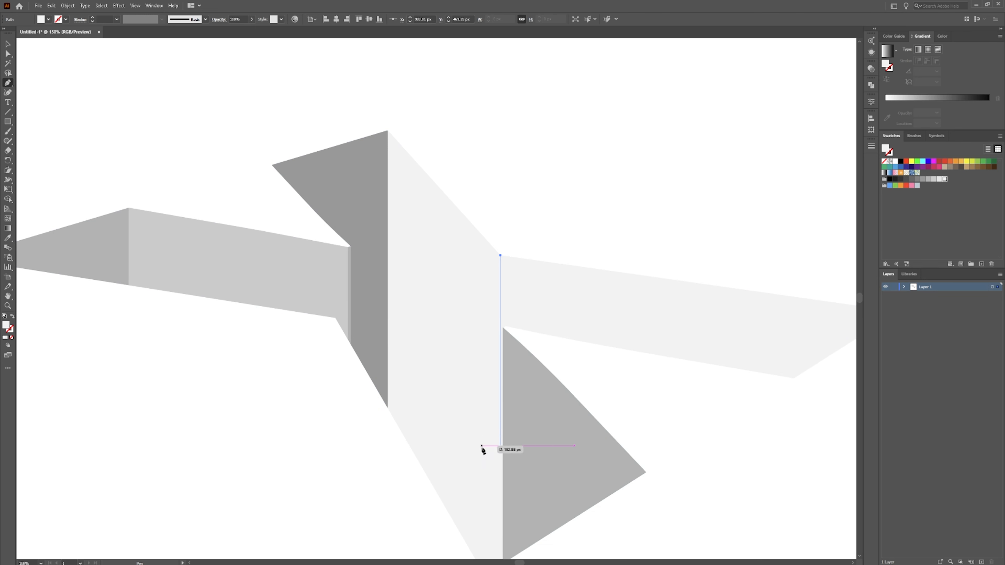
{"action": "key", "text": "Page_Down"}
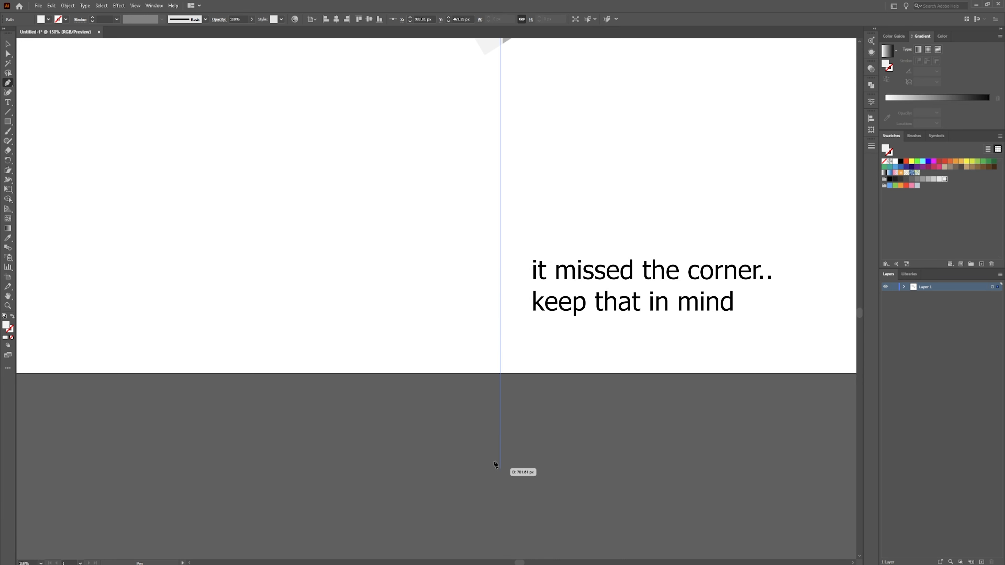
{"action": "key", "text": "Page_Up"}
{"action": "key", "text": "Page_Up"}
{"action": "key", "text": "Page_Down"}
{"action": "key", "text": "Page_Down"}
{"action": "left_click", "coordinate": [500, 340]}
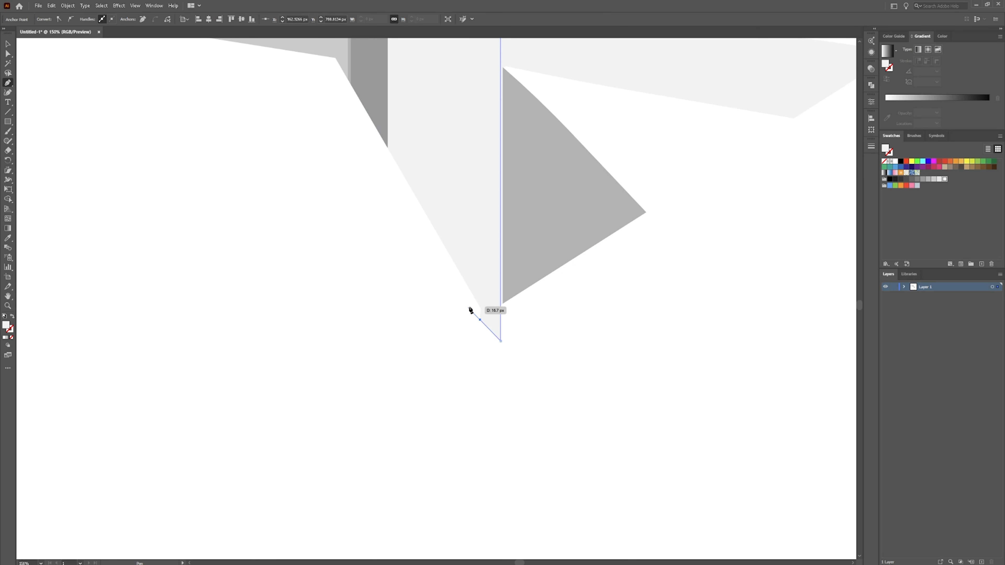
{"action": "left_click", "coordinate": [479, 320]}
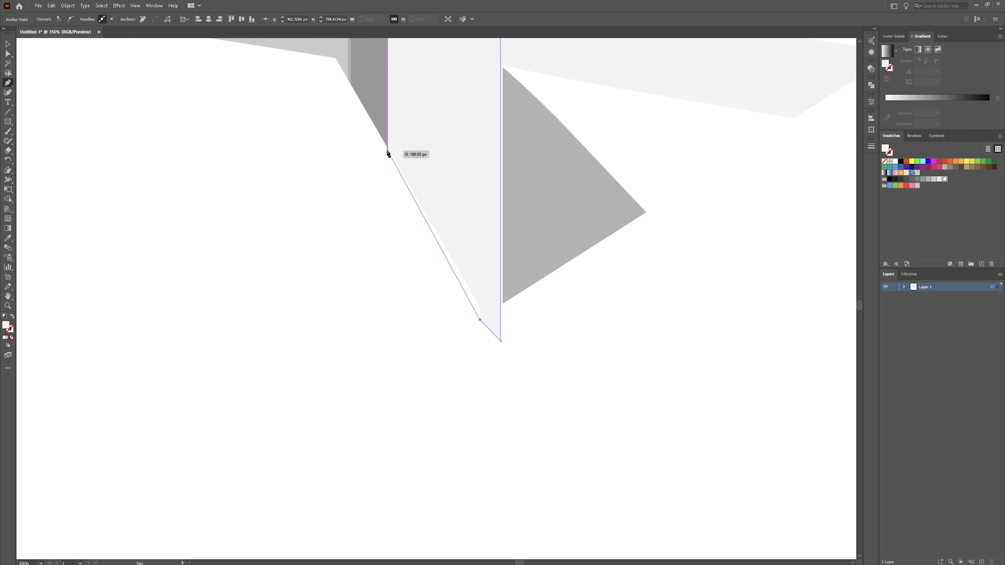
{"action": "left_click", "coordinate": [387, 147]}
{"action": "left_click_drag", "start_coordinate": [452, 78], "coordinate": [387, 361]}
{"action": "left_click", "coordinate": [323, 154]}
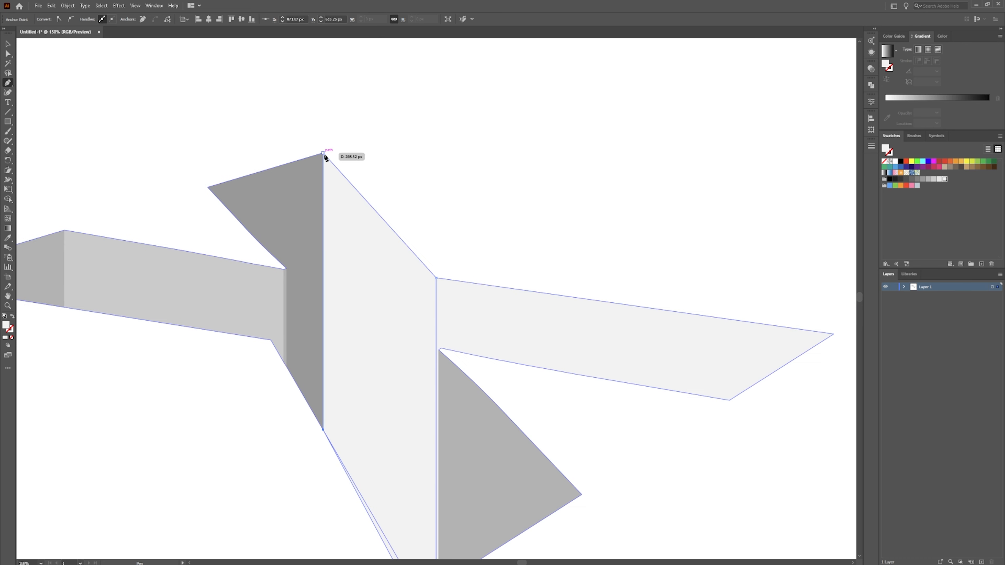
{"action": "left_click", "coordinate": [437, 275]}
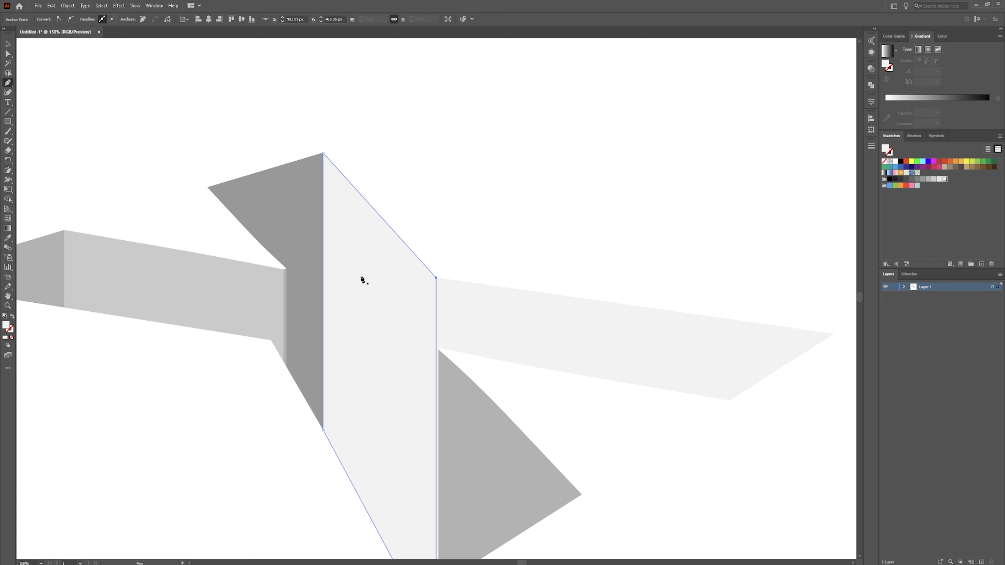
Remove the new polygon's protruding tip below the X using Shape Builder on all shapes.
{"action": "scroll", "coordinate": [384, 325], "scroll_direction": "down", "scroll_amount": 5}
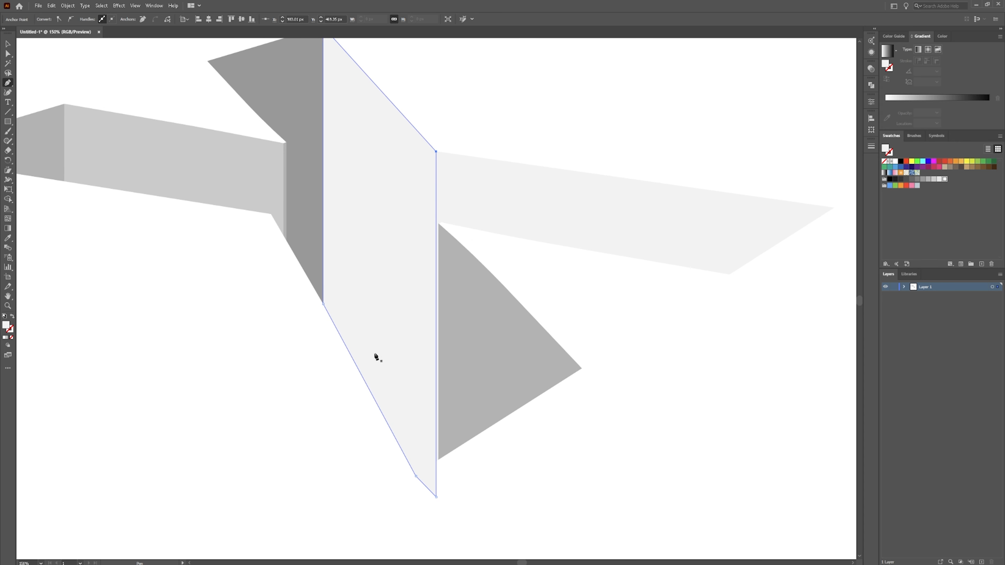
{"action": "key", "text": "v"}
{"action": "left_click", "coordinate": [391, 530]}
{"action": "key", "text": "ctrl+a"}
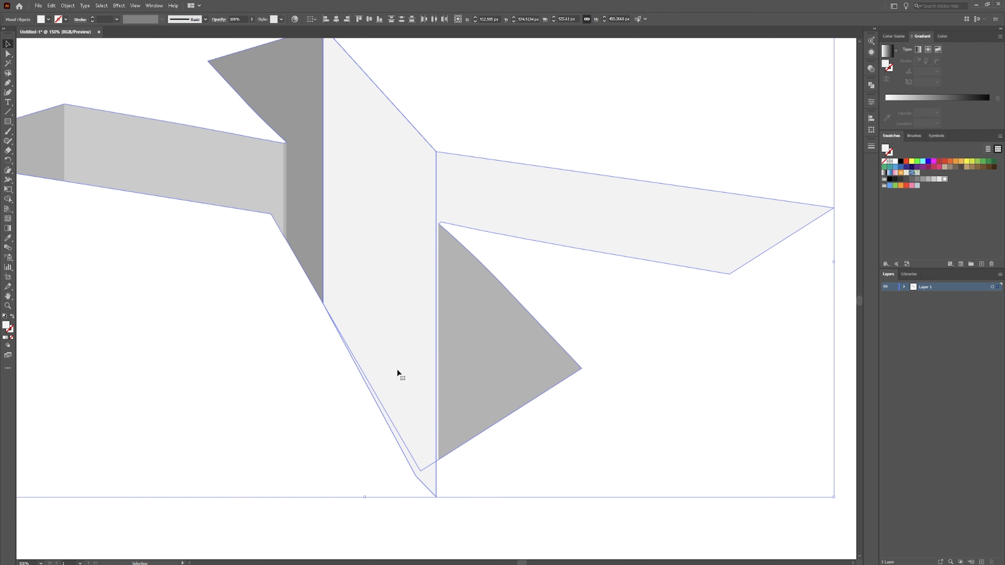
{"action": "key", "text": "shift+m"}
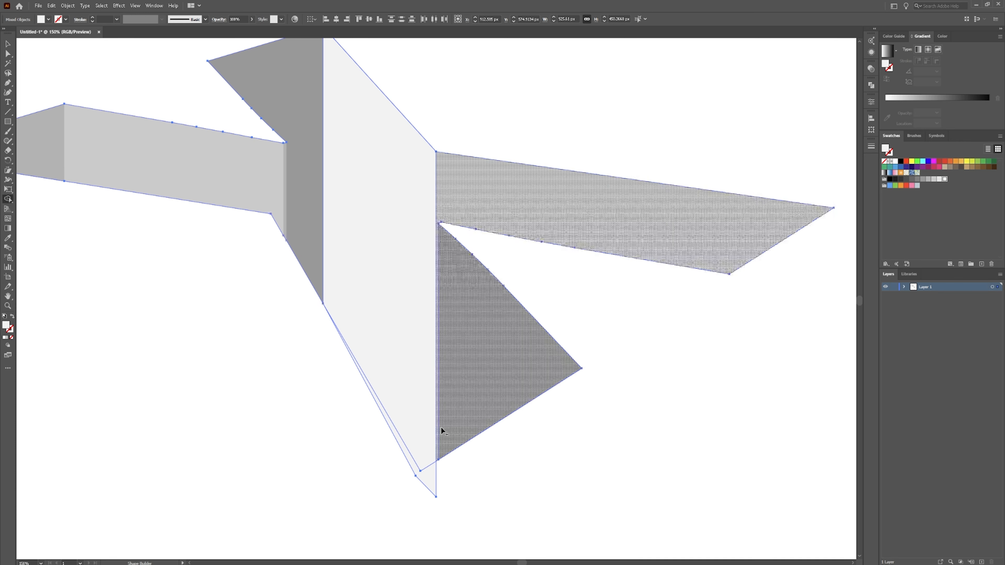
{"action": "left_click", "coordinate": [427, 480], "text": "alt"}
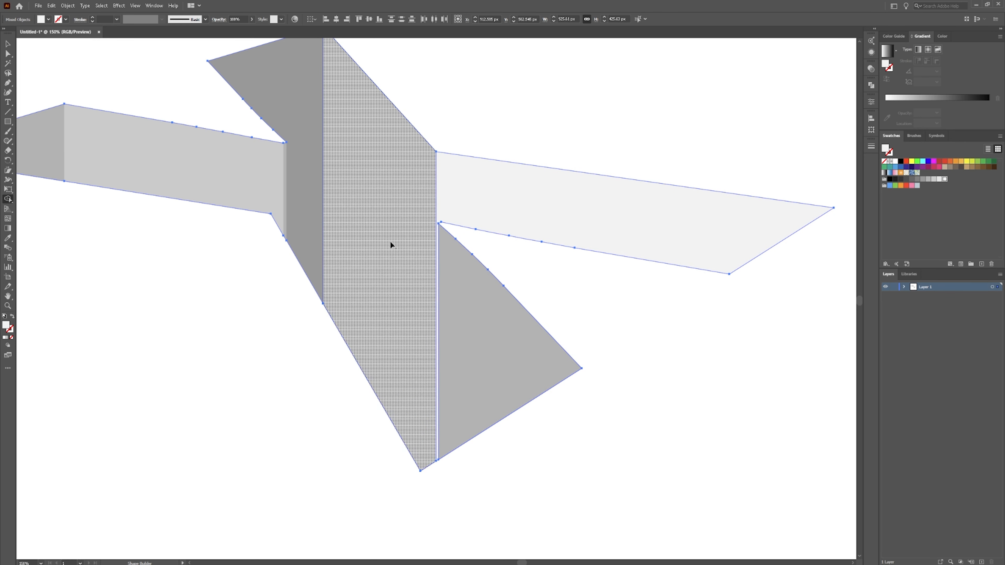
Fill the new diagonal face with a slightly darker light gray swatch and deselect.
{"action": "scroll", "coordinate": [392, 242], "scroll_direction": "up", "scroll_amount": 5}
{"action": "key", "text": "v"}
{"action": "left_click", "coordinate": [482, 157]}
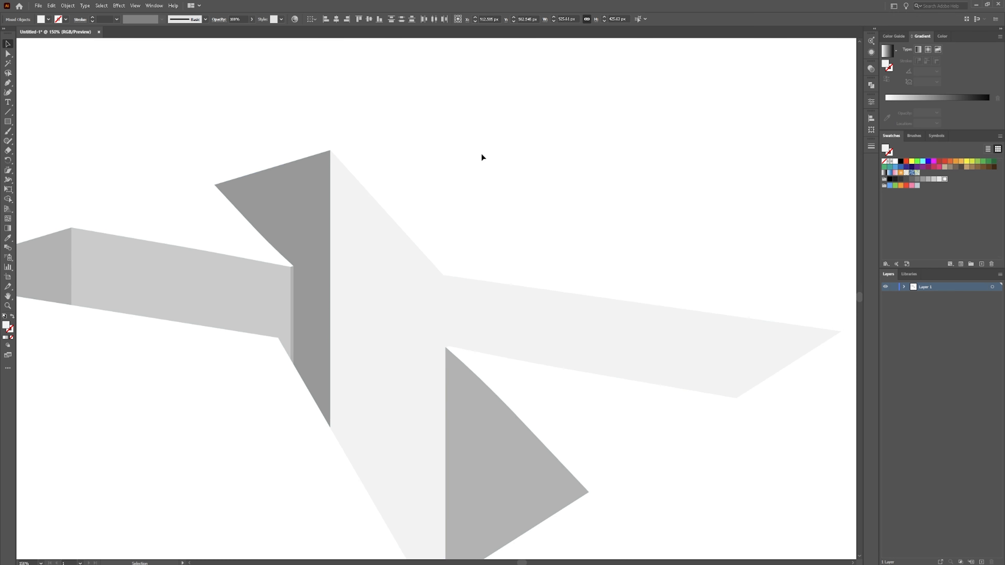
{"action": "left_click", "coordinate": [394, 266]}
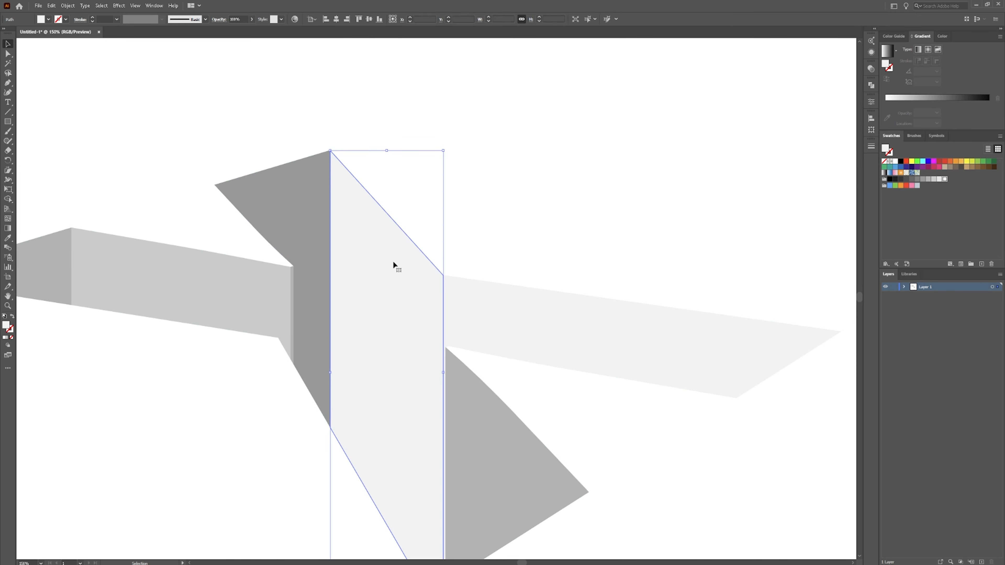
{"action": "left_click", "coordinate": [919, 179]}
{"action": "left_click", "coordinate": [926, 180]}
{"action": "left_click", "coordinate": [936, 180]}
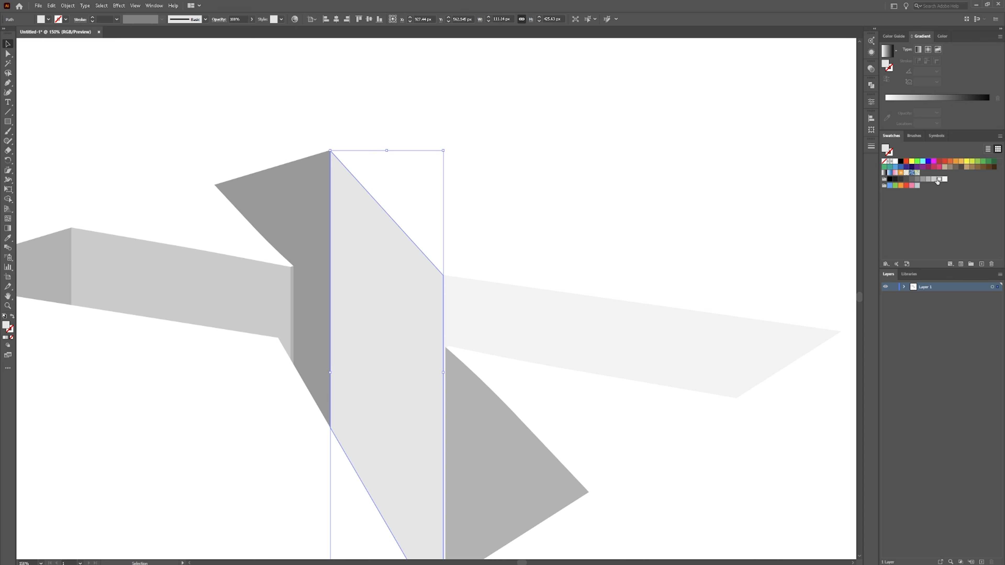
{"action": "left_click", "coordinate": [610, 187]}
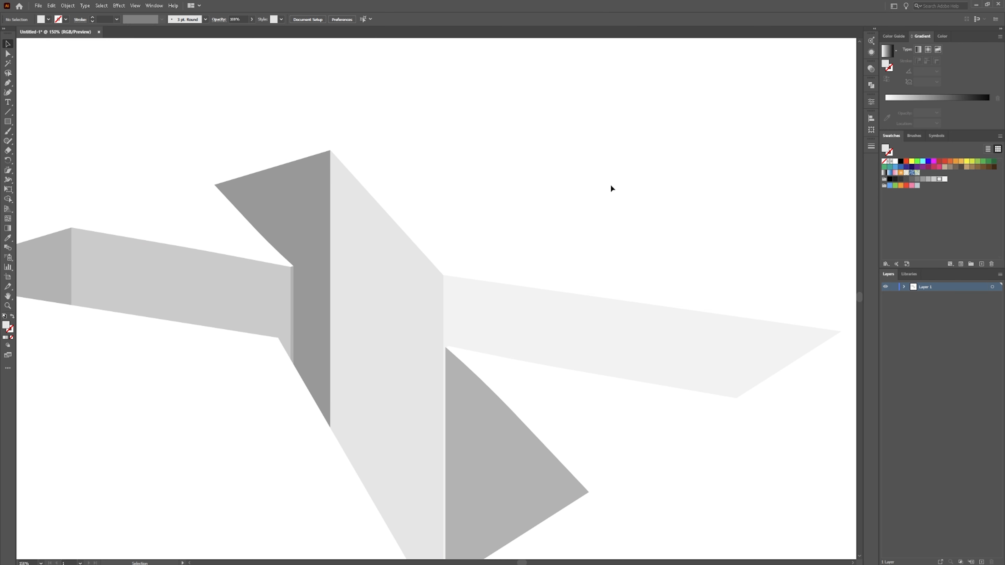
Draw a face polygon with the Pen tool tracing the right arm, from the vertical inner edge around the arm's tip.
{"action": "scroll", "coordinate": [625, 177], "scroll_direction": "down", "scroll_amount": 1}
{"action": "left_click_drag", "start_coordinate": [553, 211], "coordinate": [417, 141]}
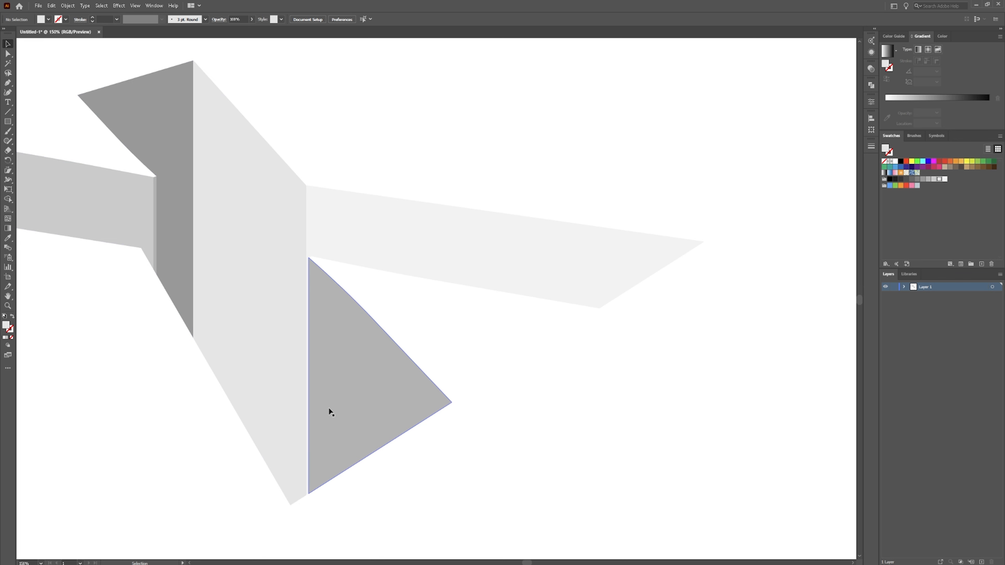
{"action": "key", "text": "p"}
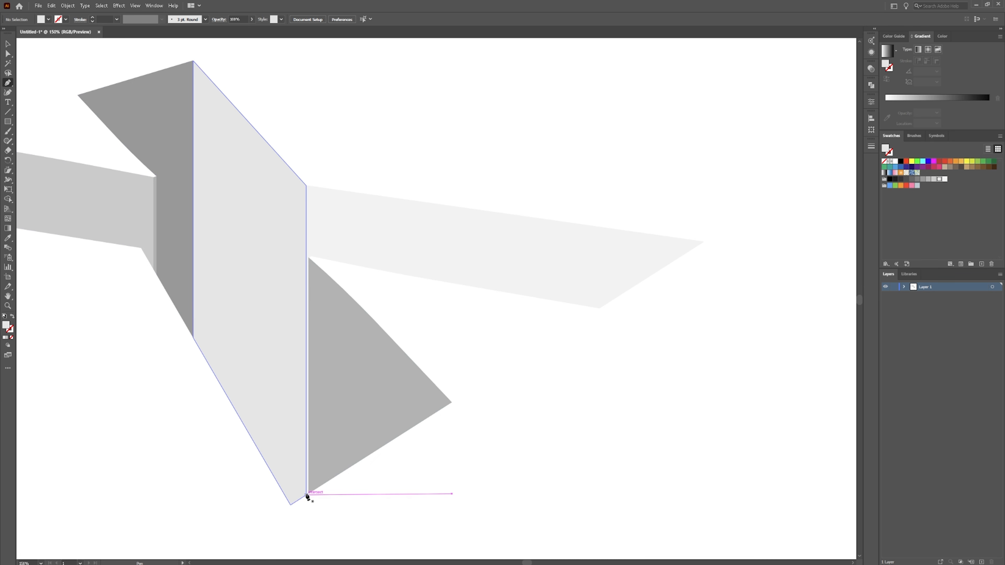
{"action": "scroll", "coordinate": [307, 496], "scroll_direction": "up", "scroll_amount": 5}
{"action": "left_click", "coordinate": [327, 497]}
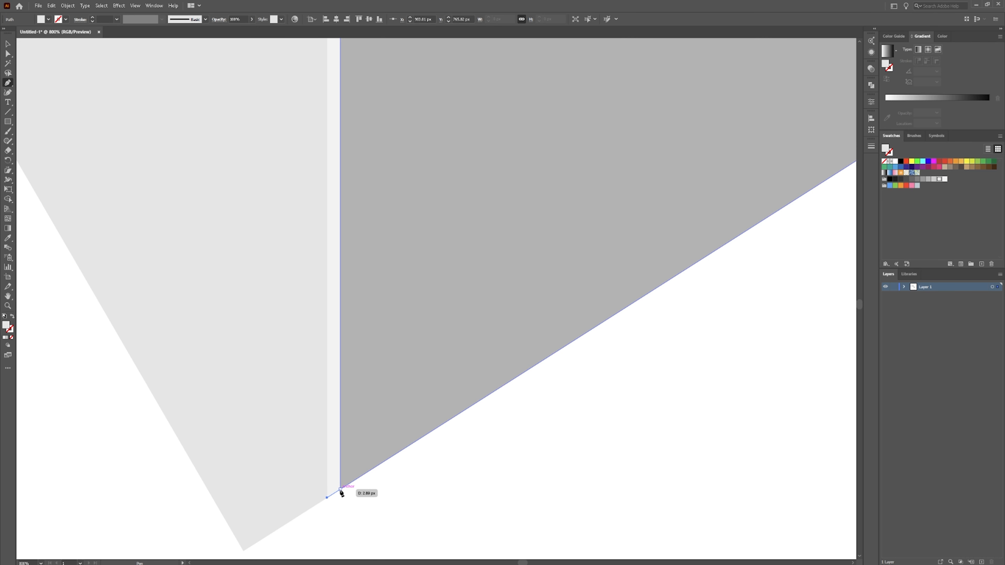
{"action": "left_click", "coordinate": [340, 490]}
{"action": "left_click_drag", "start_coordinate": [337, 83], "coordinate": [345, 446]}
{"action": "left_click_drag", "start_coordinate": [358, 259], "coordinate": [368, 432]}
{"action": "left_click_drag", "start_coordinate": [384, 233], "coordinate": [378, 418]}
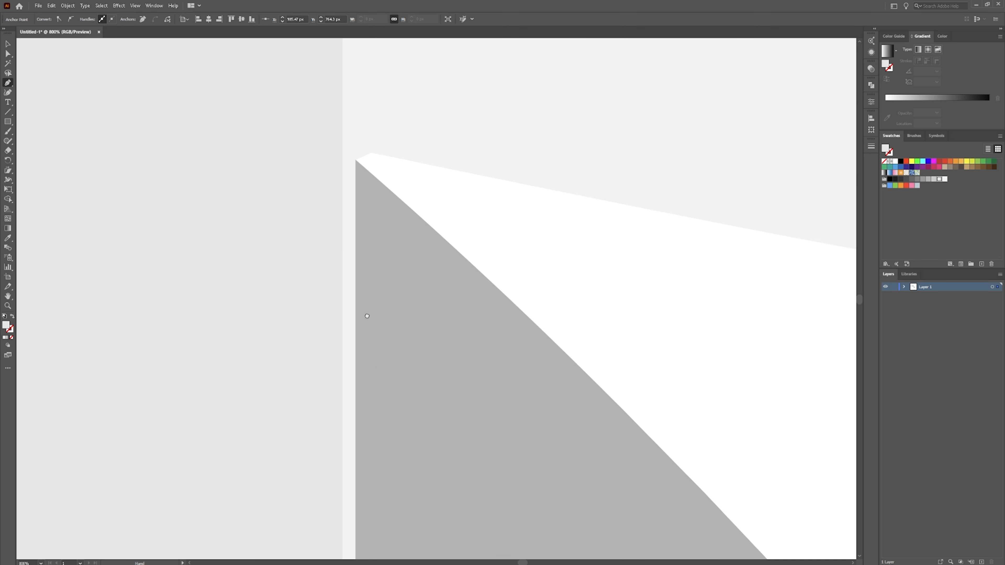
{"action": "left_click_drag", "start_coordinate": [367, 316], "coordinate": [380, 430]}
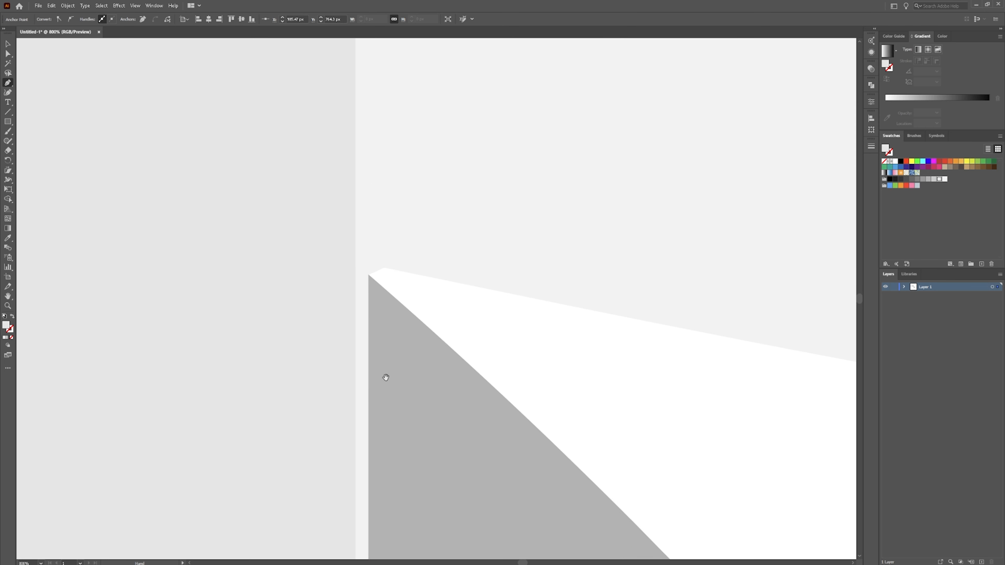
{"action": "left_click", "coordinate": [368, 275]}
{"action": "left_click", "coordinate": [382, 268]}
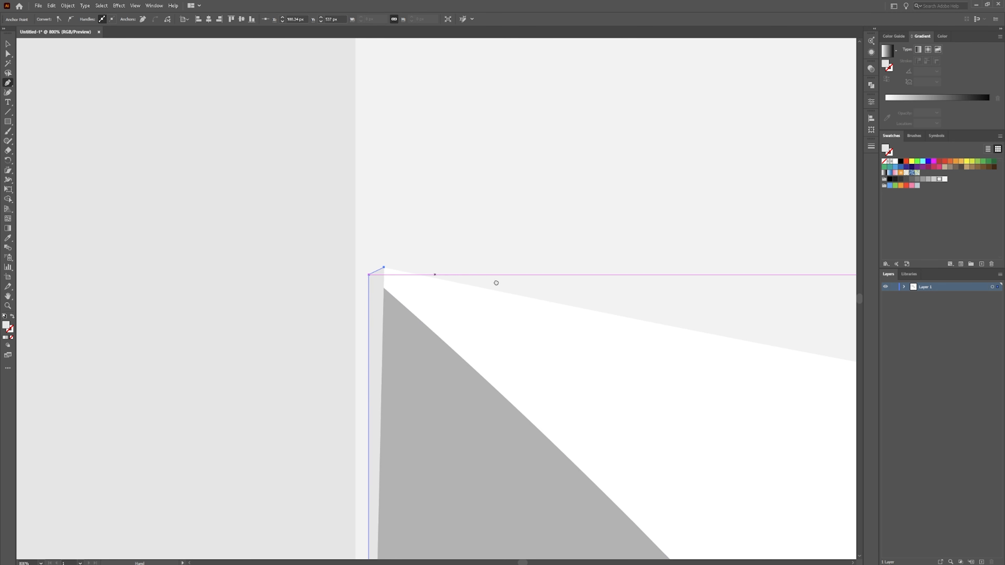
{"action": "left_click_drag", "start_coordinate": [501, 283], "coordinate": [296, 227]}
{"action": "left_click_drag", "start_coordinate": [689, 239], "coordinate": [210, 210]}
{"action": "left_click_drag", "start_coordinate": [554, 237], "coordinate": [295, 249]}
{"action": "left_click_drag", "start_coordinate": [626, 282], "coordinate": [330, 228]}
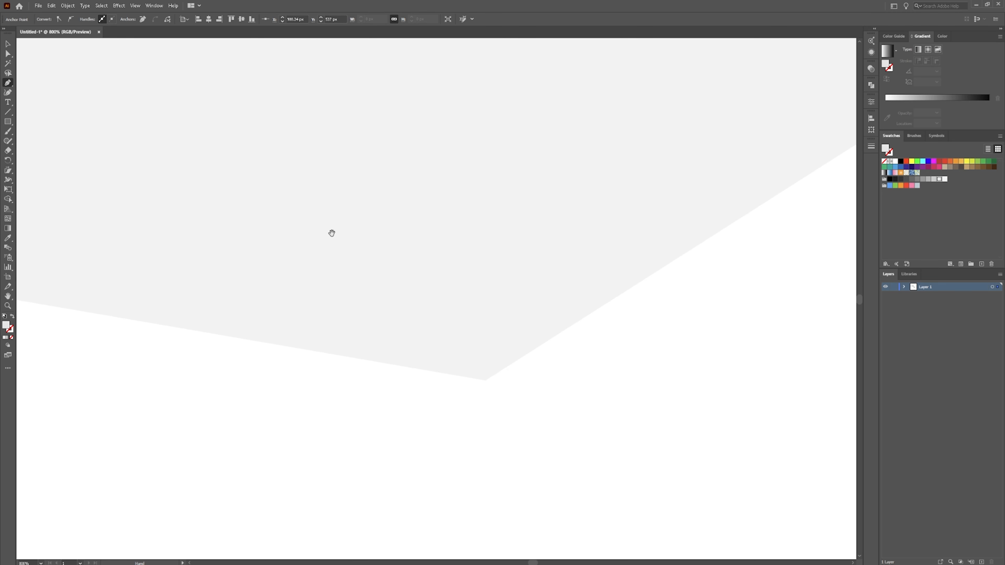
{"action": "left_click", "coordinate": [485, 380]}
{"action": "scroll", "coordinate": [572, 275], "scroll_direction": "down", "scroll_amount": 8}
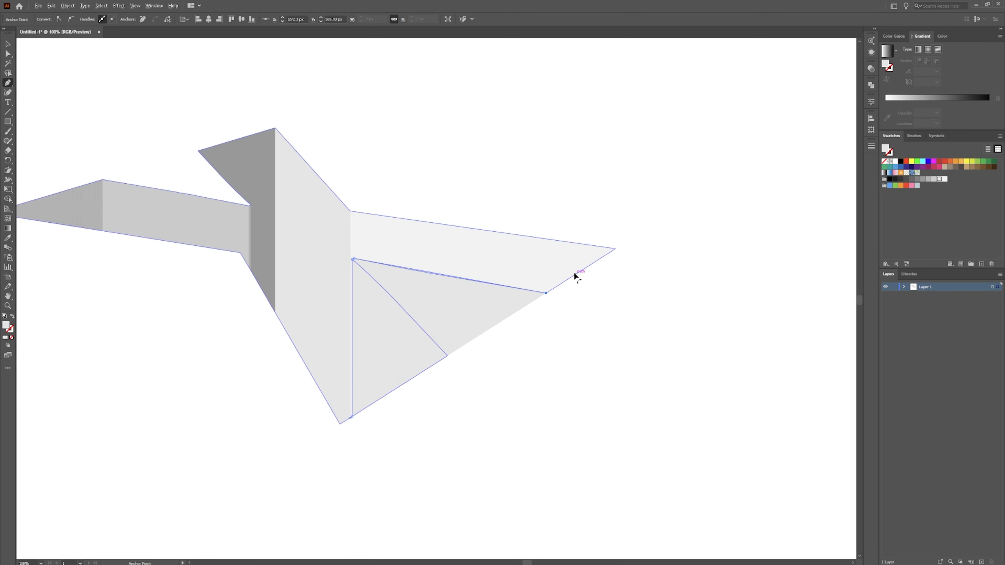
{"action": "scroll", "coordinate": [574, 274], "scroll_direction": "up", "scroll_amount": 3}
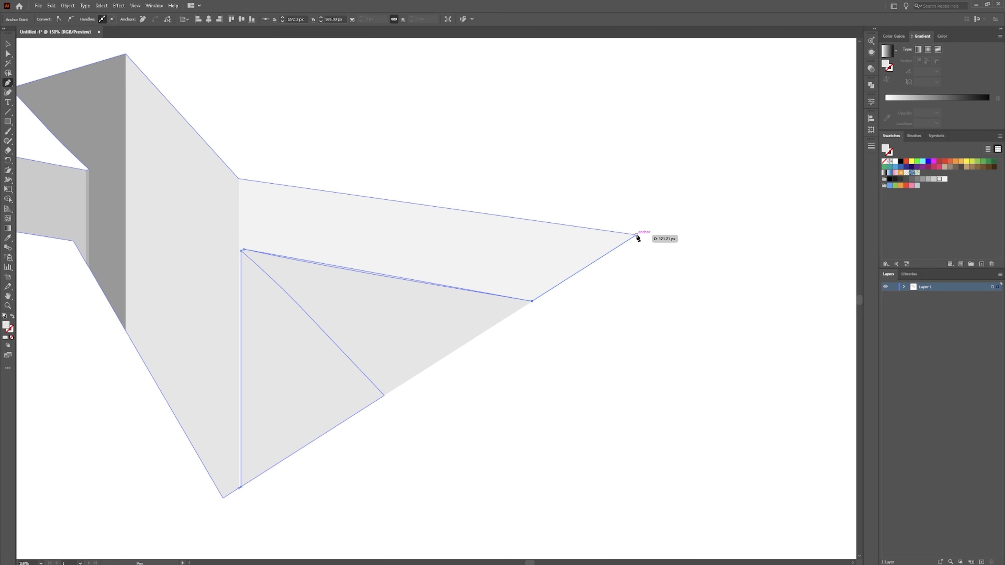
{"action": "left_click", "coordinate": [636, 235]}
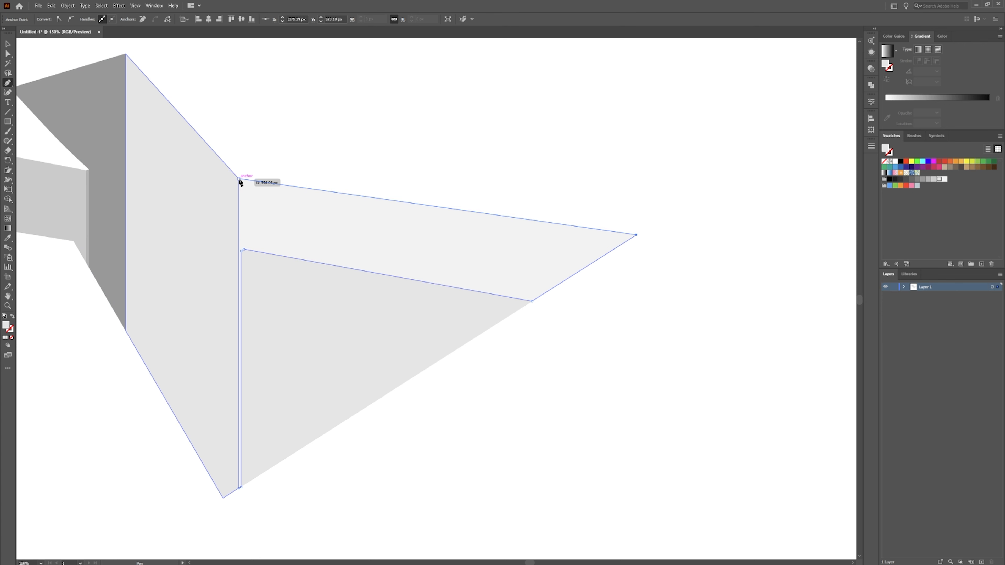
{"action": "left_click", "coordinate": [239, 179]}
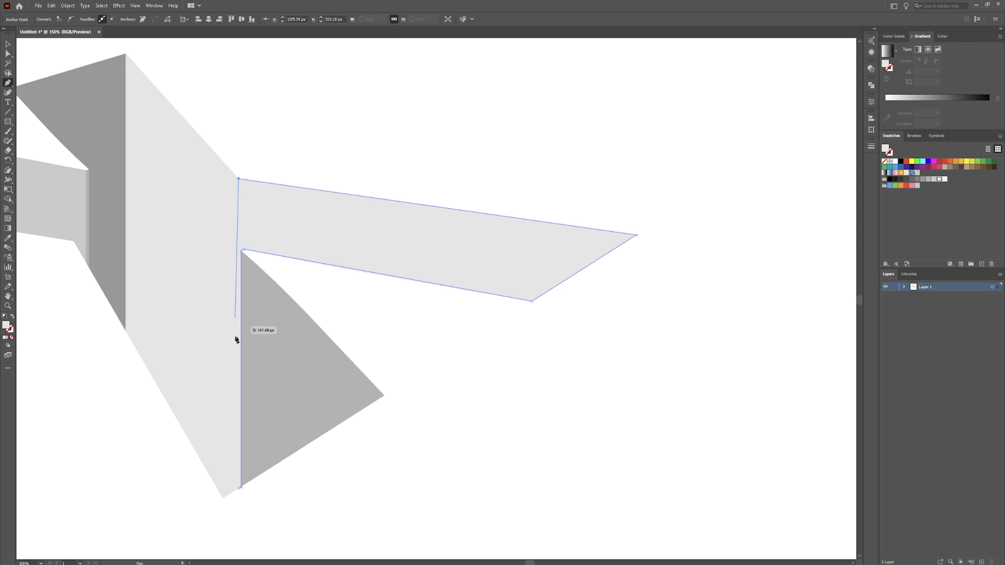
{"action": "left_click", "coordinate": [239, 489]}
{"action": "scroll", "coordinate": [240, 490], "scroll_direction": "up", "scroll_amount": 8}
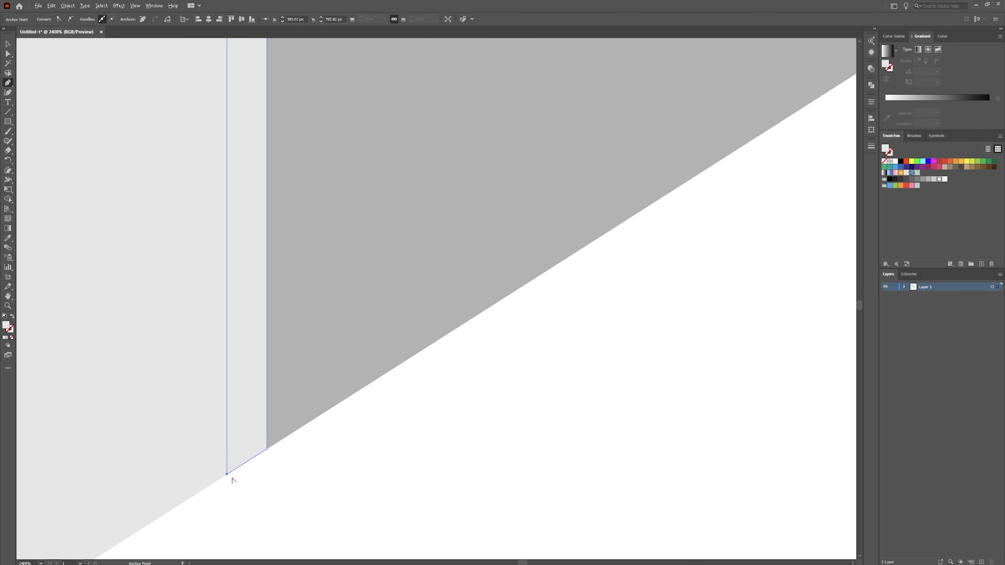
{"action": "scroll", "coordinate": [285, 403], "scroll_direction": "down", "scroll_amount": 9}
{"action": "scroll", "coordinate": [318, 427], "scroll_direction": "up", "scroll_amount": 4}
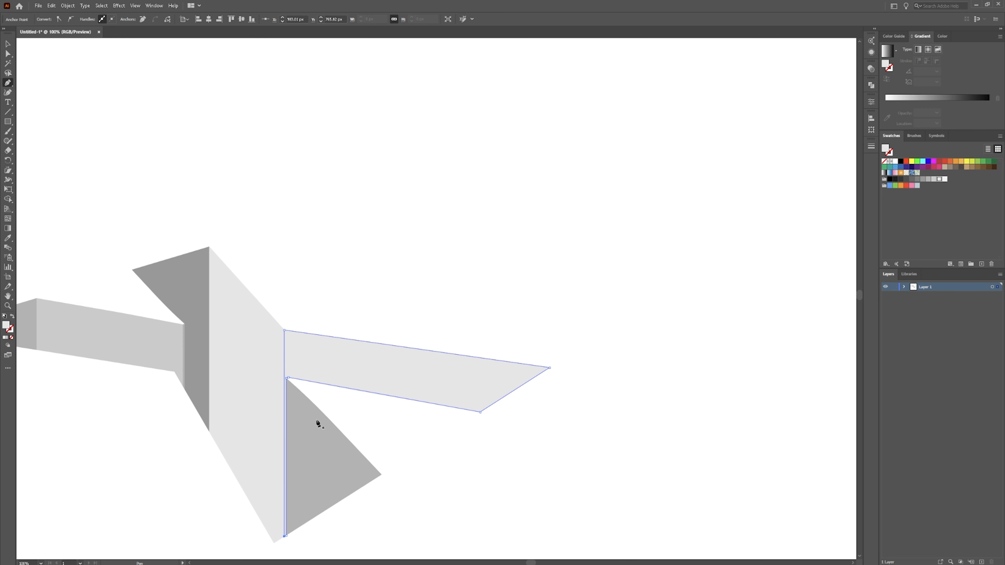
{"action": "key", "text": "v"}
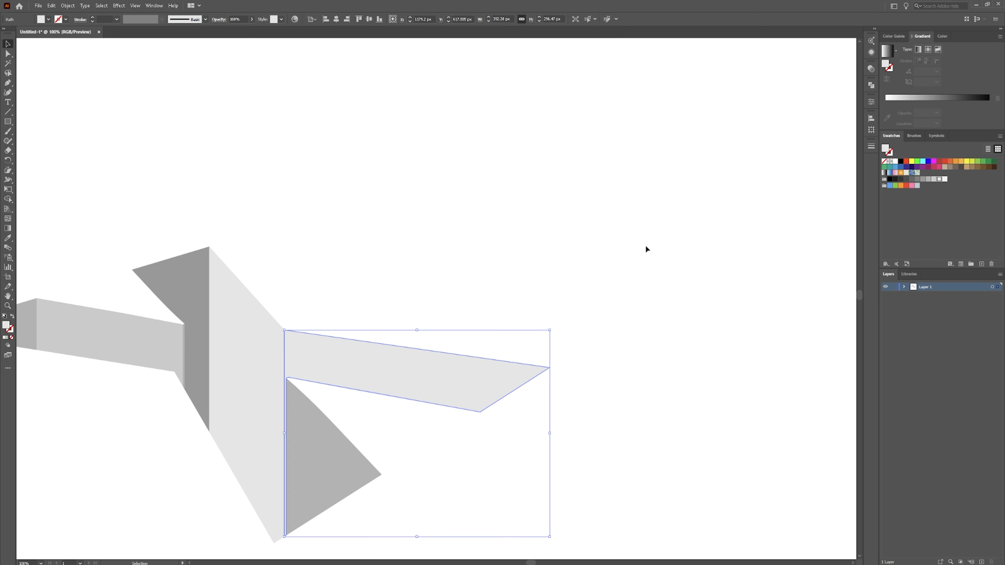
Fill the right-arm face with a medium gray swatch and deselect it.
{"action": "left_click", "coordinate": [928, 179]}
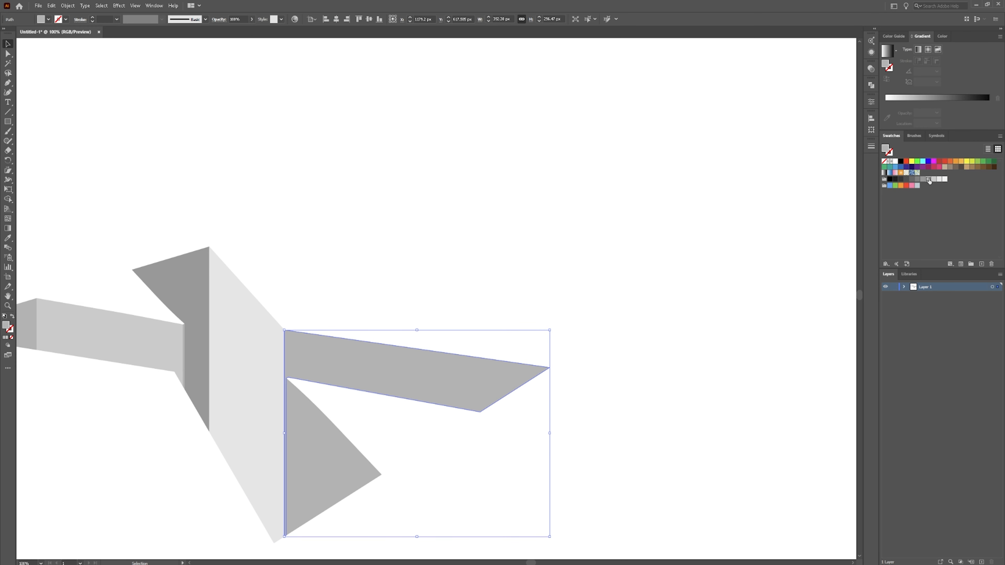
{"action": "left_click", "coordinate": [547, 171]}
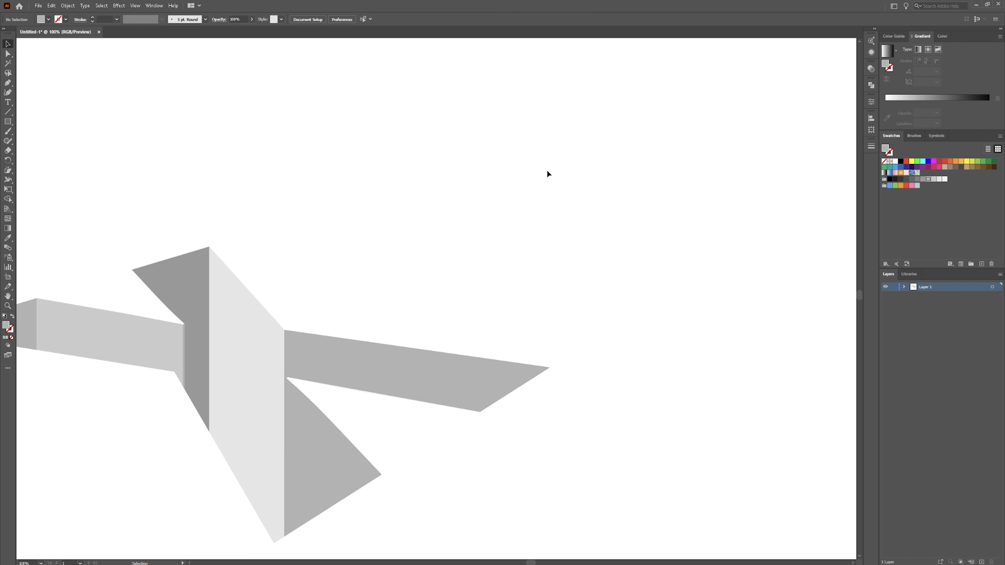
Apply a black gradient fill to the right-arm face, with the left stop at 0% opacity and the right stop at 50%.
{"action": "left_click", "coordinate": [375, 365]}
{"action": "key", "text": "a"}
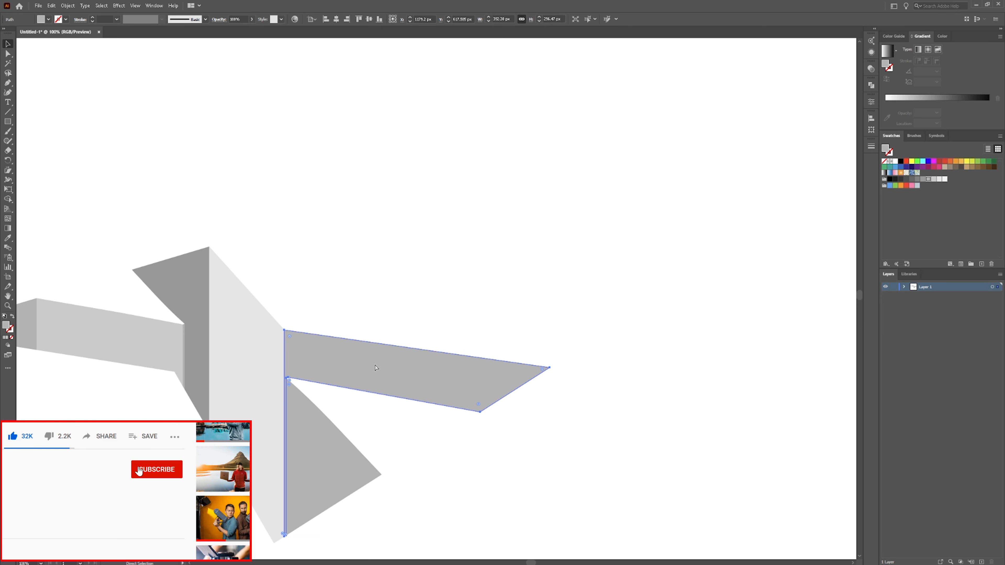
{"action": "key", "text": "v"}
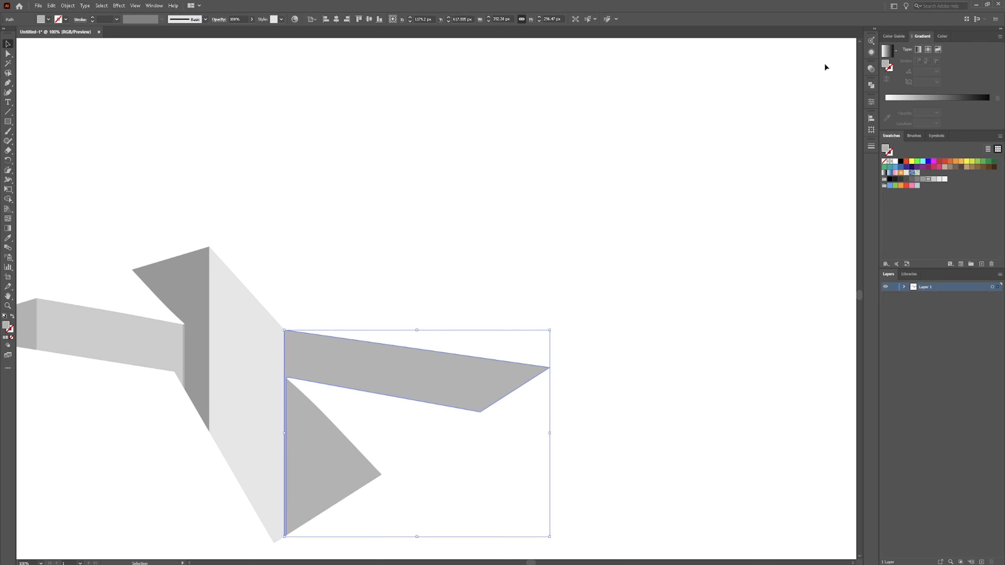
{"action": "left_click", "coordinate": [887, 55]}
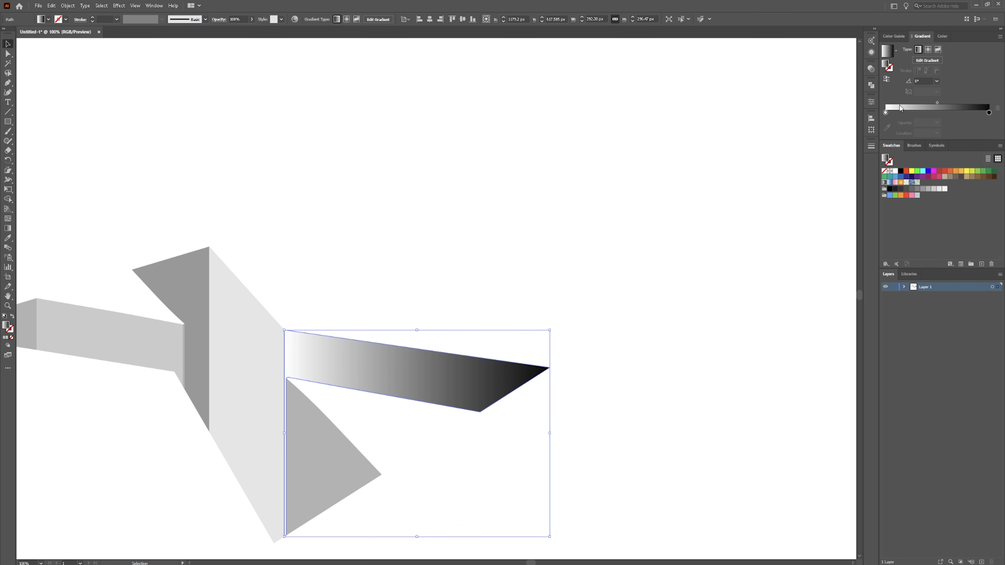
{"action": "double_click", "coordinate": [885, 113]}
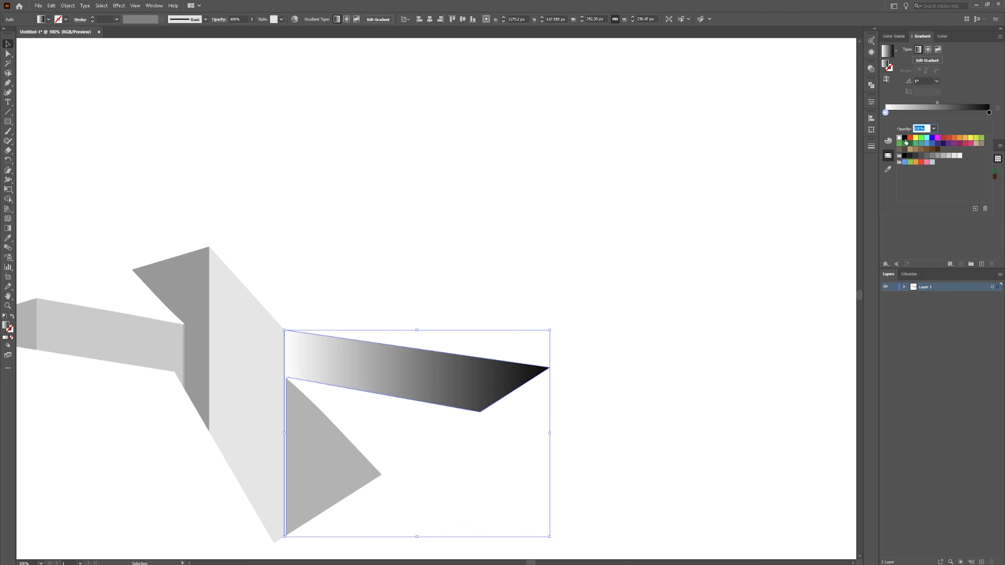
{"action": "left_click", "coordinate": [904, 138]}
{"action": "left_click", "coordinate": [934, 129]}
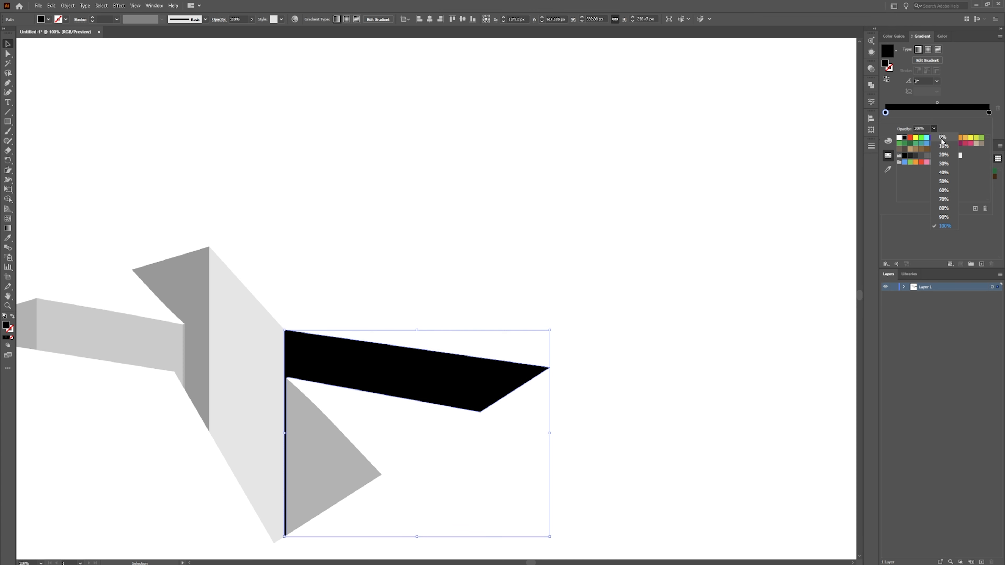
{"action": "left_click", "coordinate": [942, 137]}
{"action": "left_click", "coordinate": [989, 114]}
{"action": "left_click", "coordinate": [988, 113]}
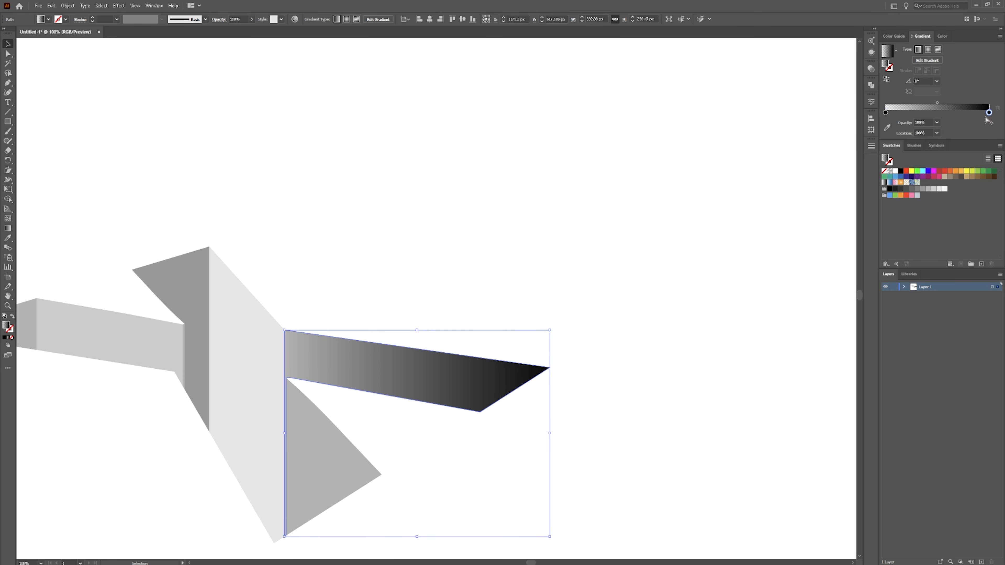
{"action": "left_click", "coordinate": [937, 124]}
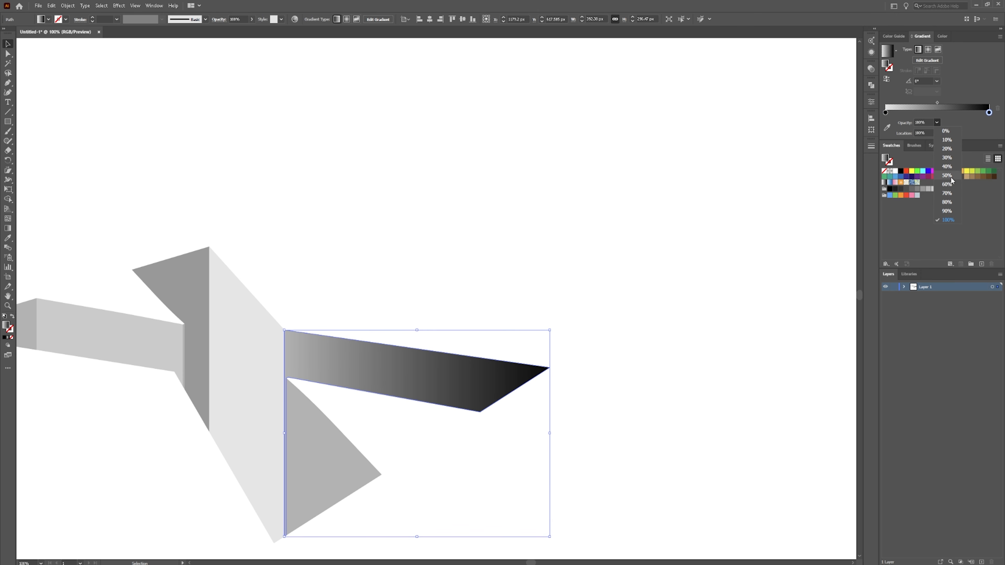
{"action": "left_click", "coordinate": [947, 184]}
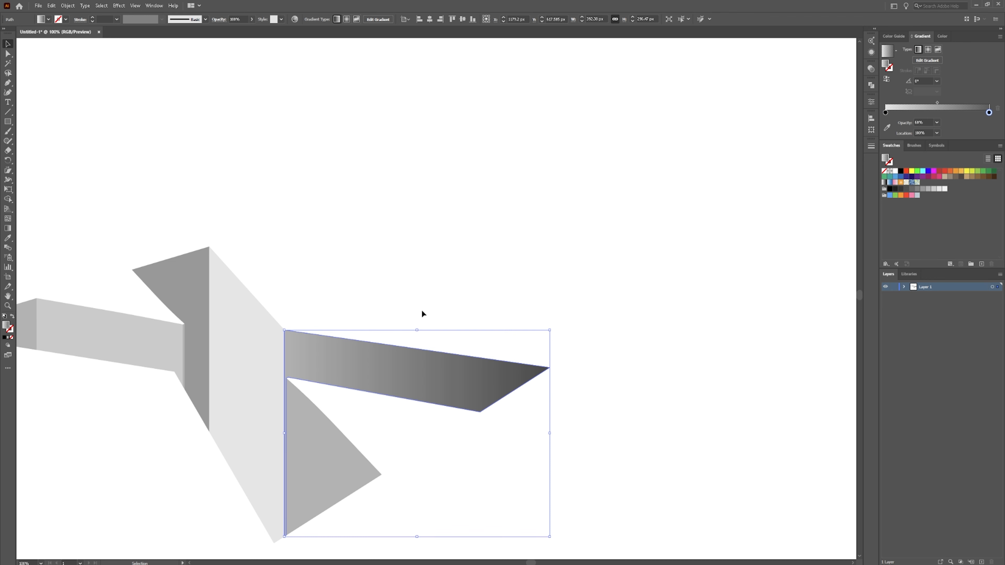
Redirect the right-arm face's gradient to run vertically from top to bottom with the Gradient tool.
{"action": "key", "text": "g"}
{"action": "left_click_drag", "start_coordinate": [372, 344], "coordinate": [363, 447]}
{"action": "left_click_drag", "start_coordinate": [368, 415], "coordinate": [349, 528]}
{"action": "key", "text": "v"}
{"action": "left_click", "coordinate": [429, 481]}
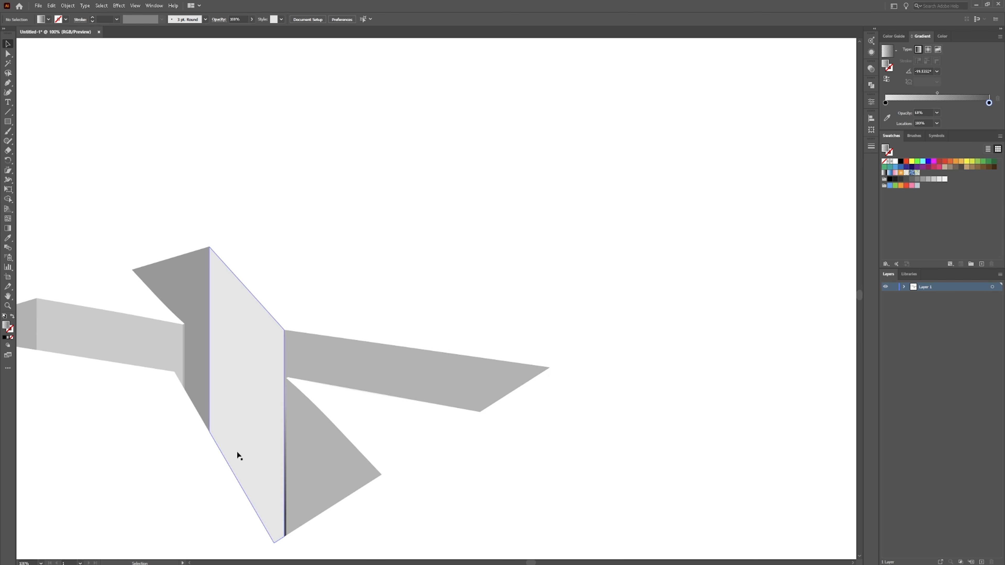